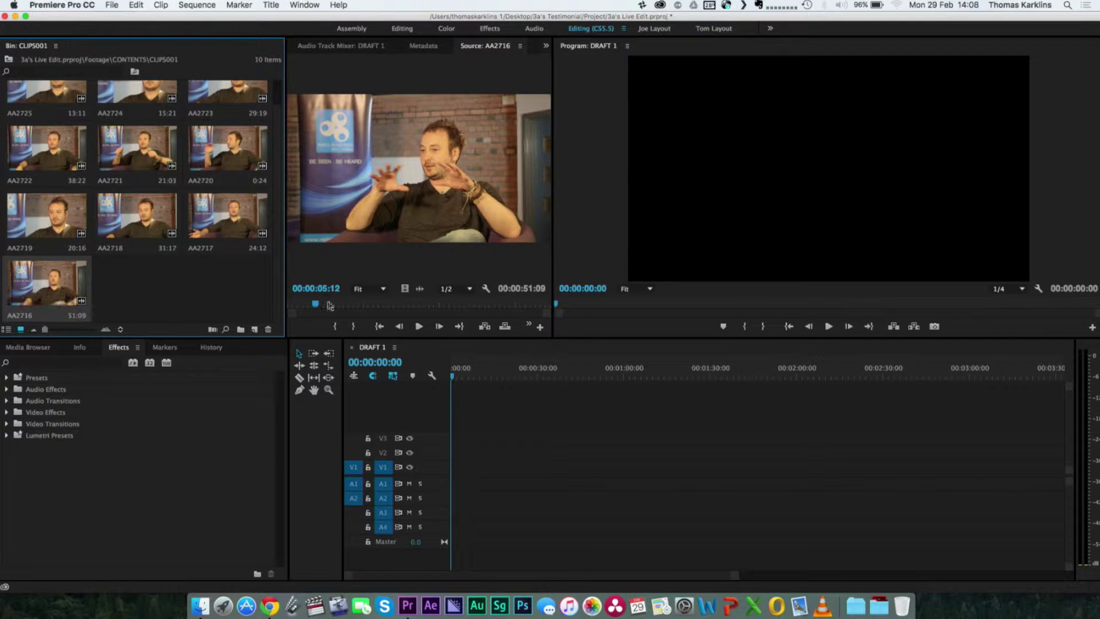
Step: Preview AA2716 in the Source monitor and drag it to the start of the sequence
{"action": "left_click_drag", "start_coordinate": [317, 305], "coordinate": [385, 307]}
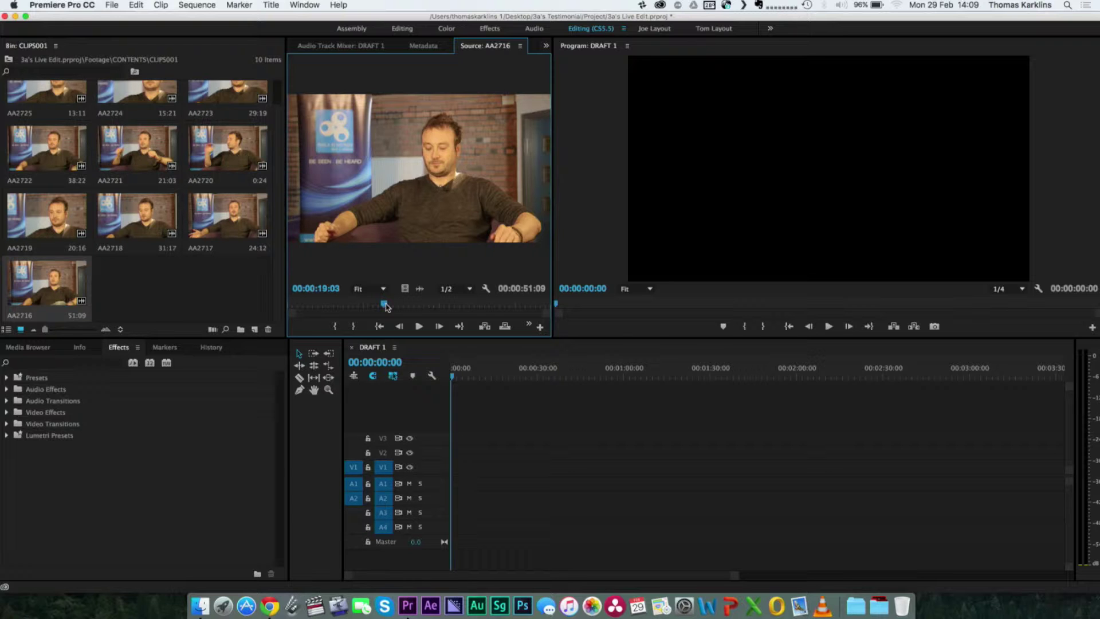
{"action": "left_click_drag", "start_coordinate": [55, 281], "coordinate": [451, 469]}
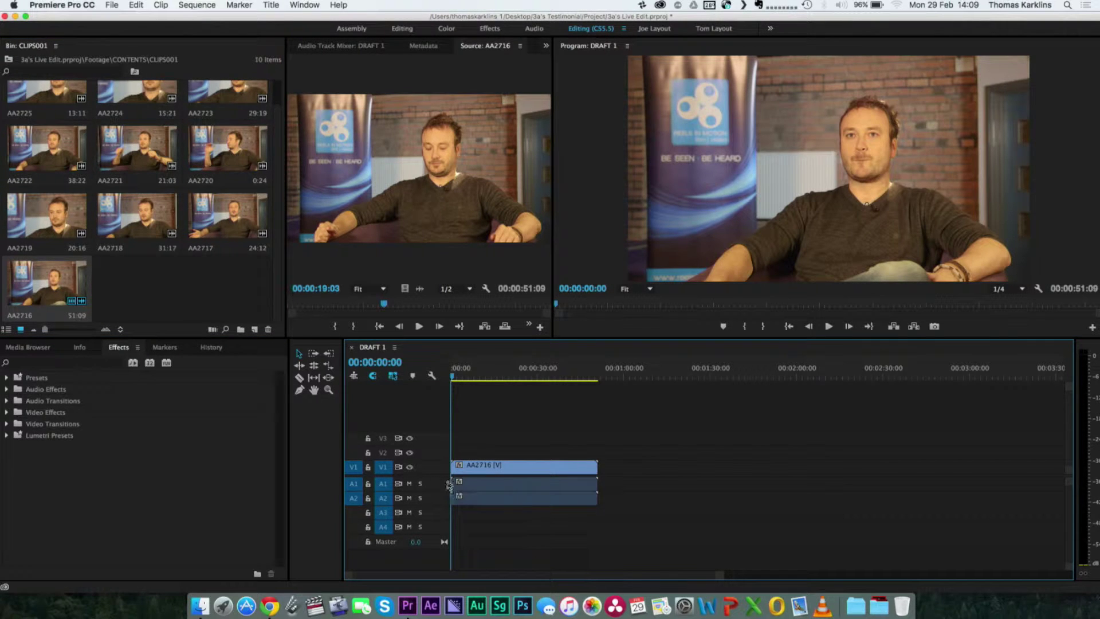
Step: Expand audio tracks A1 and A2 to show waveforms and scrub forward from about ten seconds
{"action": "double_click", "coordinate": [438, 484]}
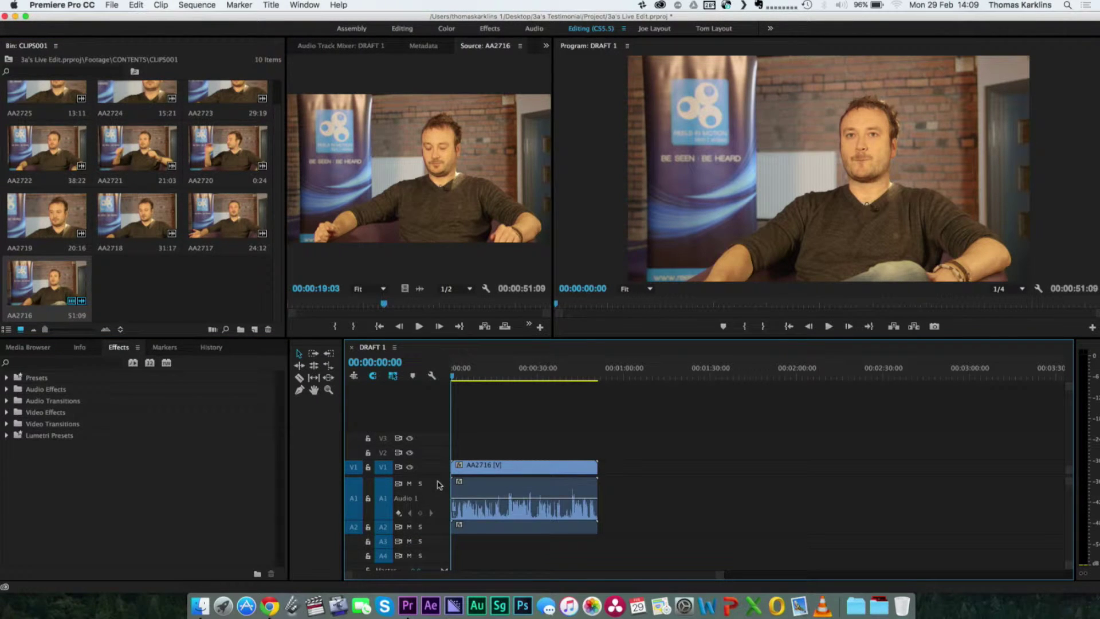
{"action": "double_click", "coordinate": [439, 533]}
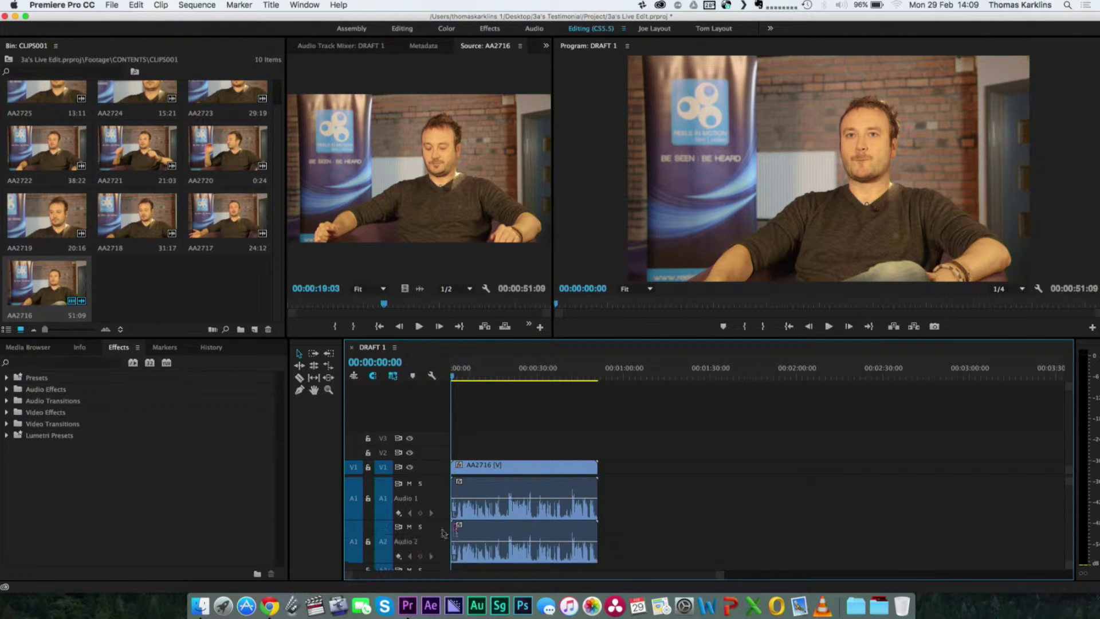
{"action": "left_click", "coordinate": [481, 369]}
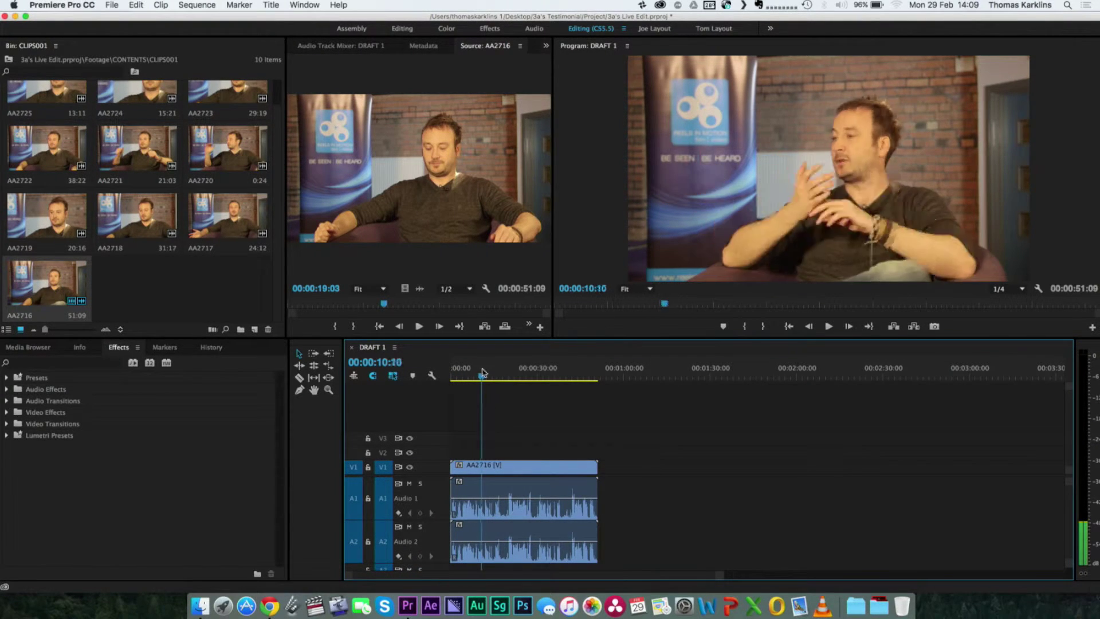
{"action": "left_click_drag", "start_coordinate": [481, 371], "coordinate": [505, 371]}
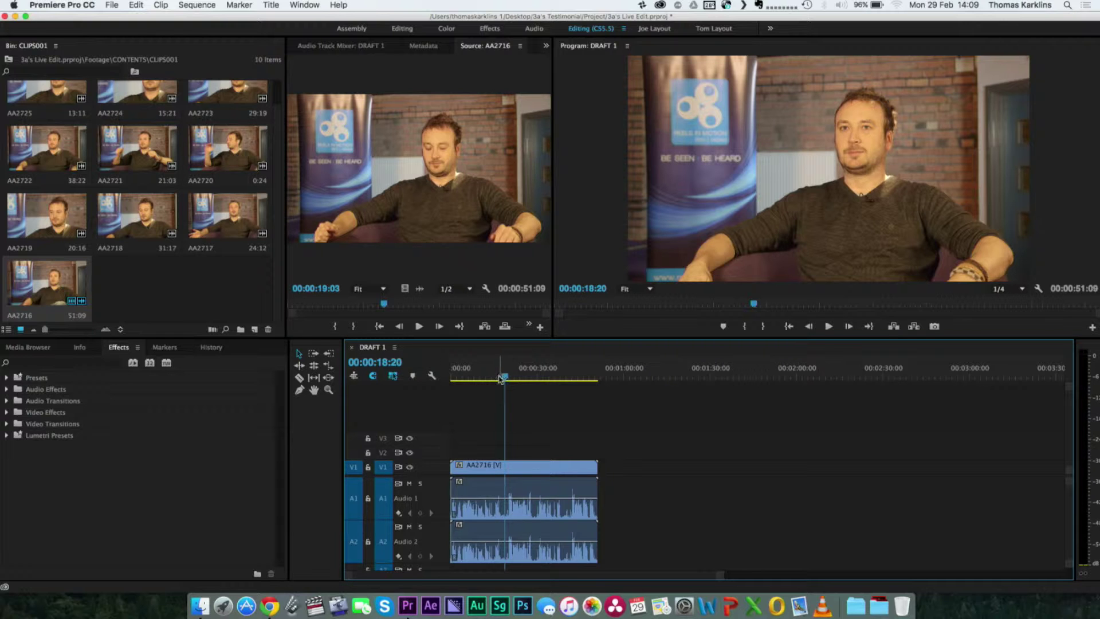
Step: Play back the section around the playhead to locate the cut point
{"action": "mouse_move", "coordinate": [504, 374]}
{"action": "left_mouse_down"}
{"action": "mouse_move", "coordinate": [479, 383]}
{"action": "mouse_move", "coordinate": [513, 385]}
{"action": "mouse_move", "coordinate": [499, 383]}
{"action": "left_mouse_up"}
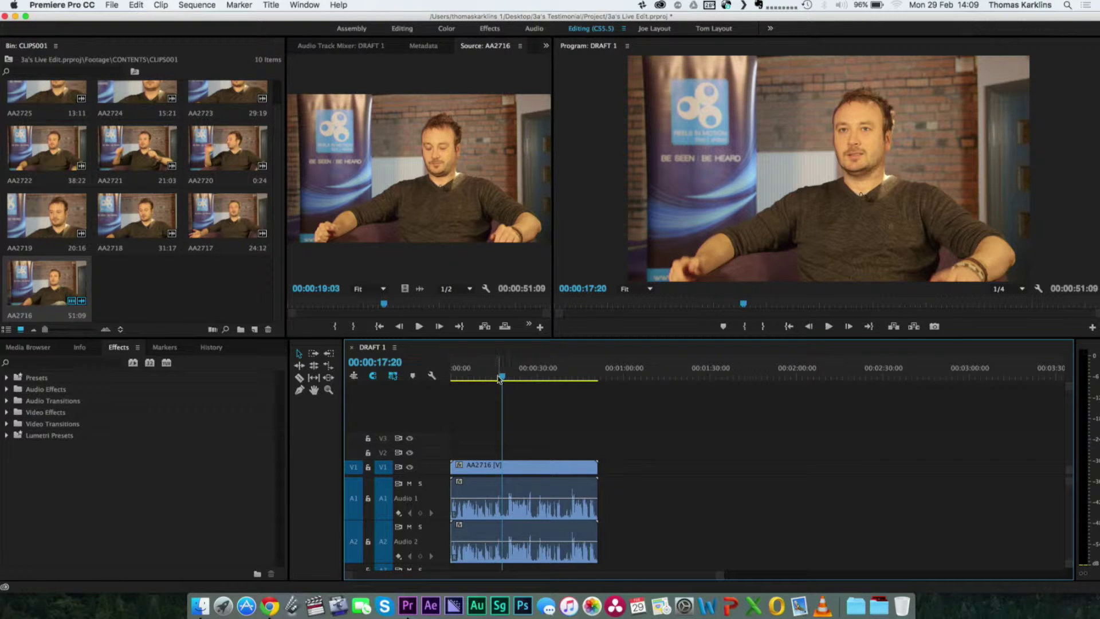
{"action": "left_click", "coordinate": [495, 379]}
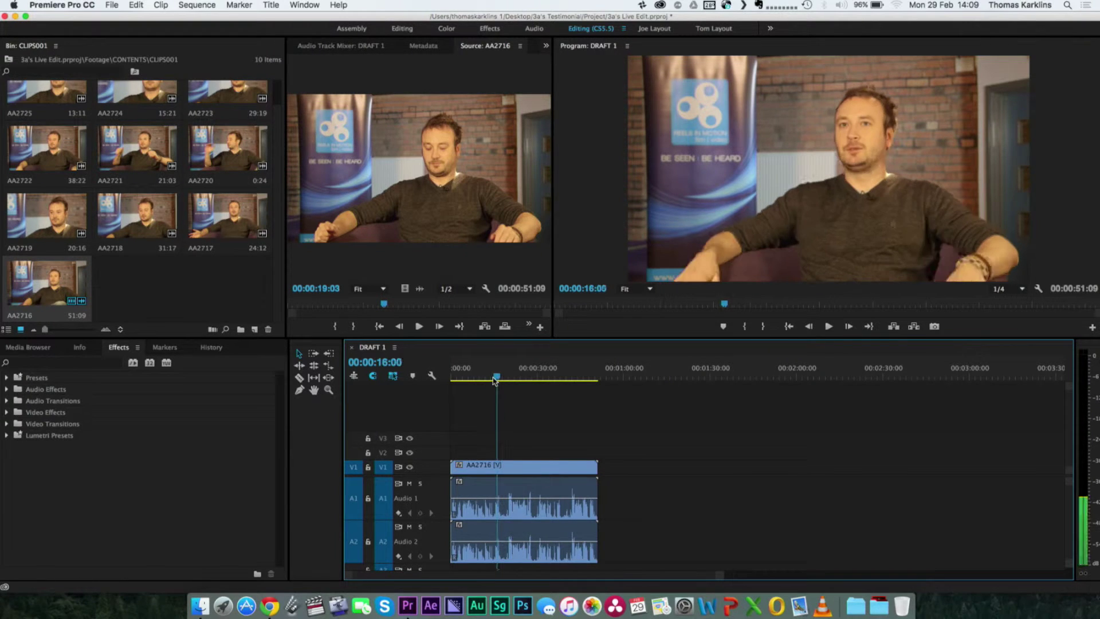
{"action": "key", "text": "space"}
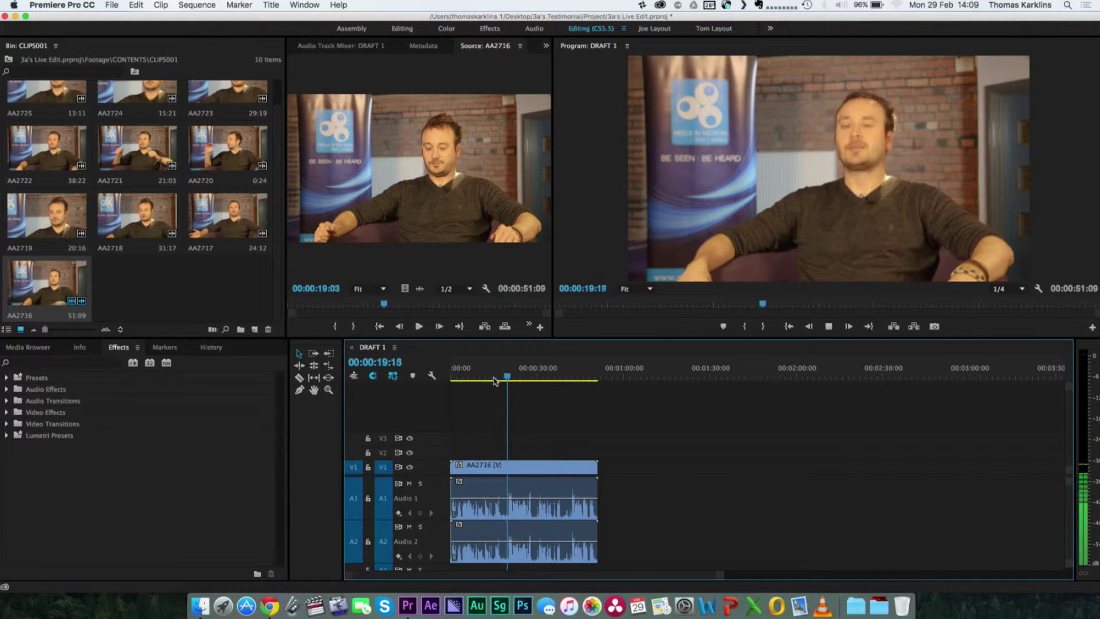
{"action": "key", "text": "space"}
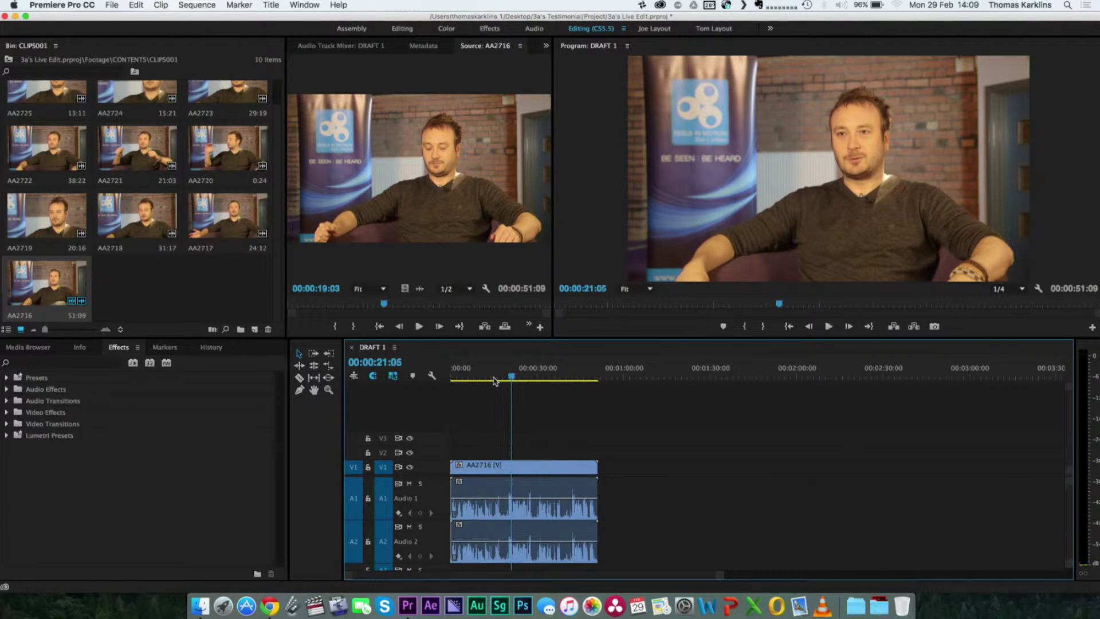
{"action": "key", "text": "shift+k"}
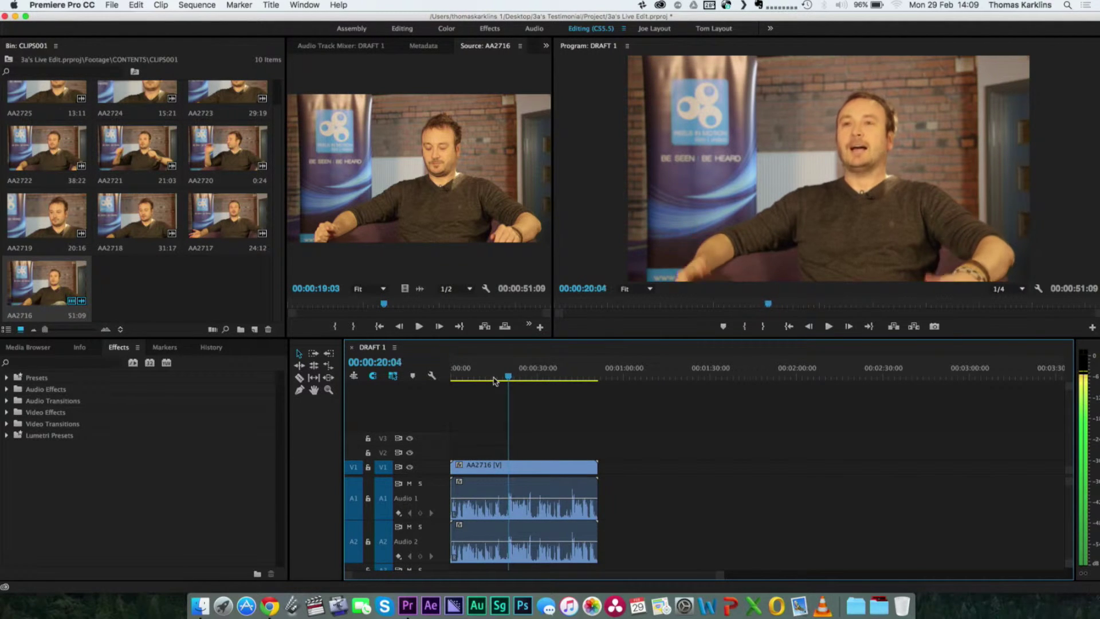
{"action": "key", "text": "space"}
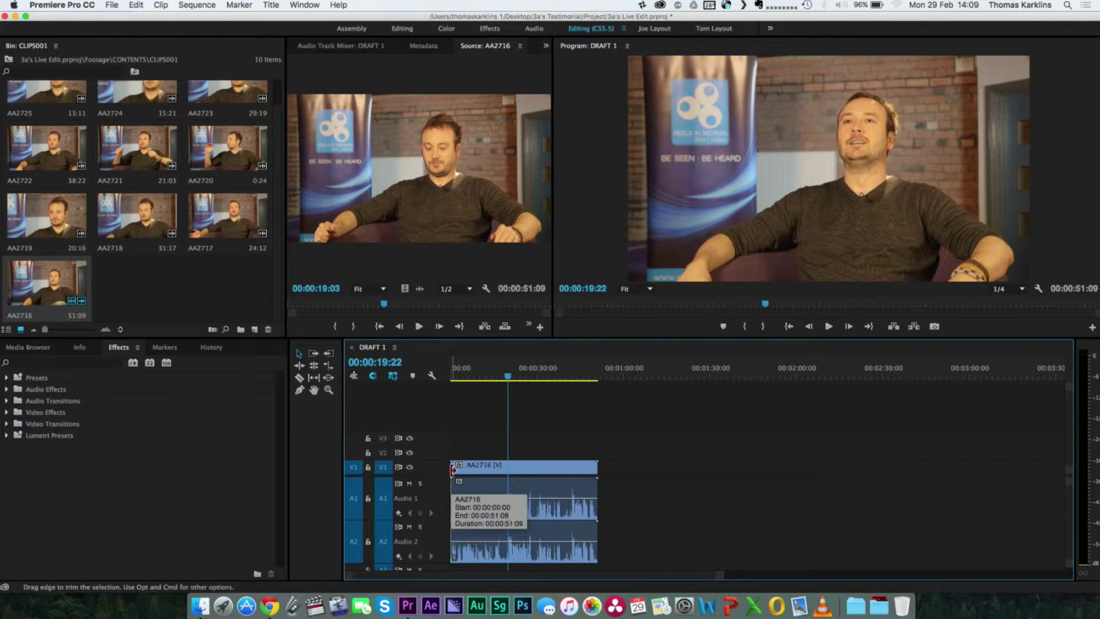
Step: Razor AA2716 at 00:00:19:22 and delete the part before the cut
{"action": "key", "text": "c"}
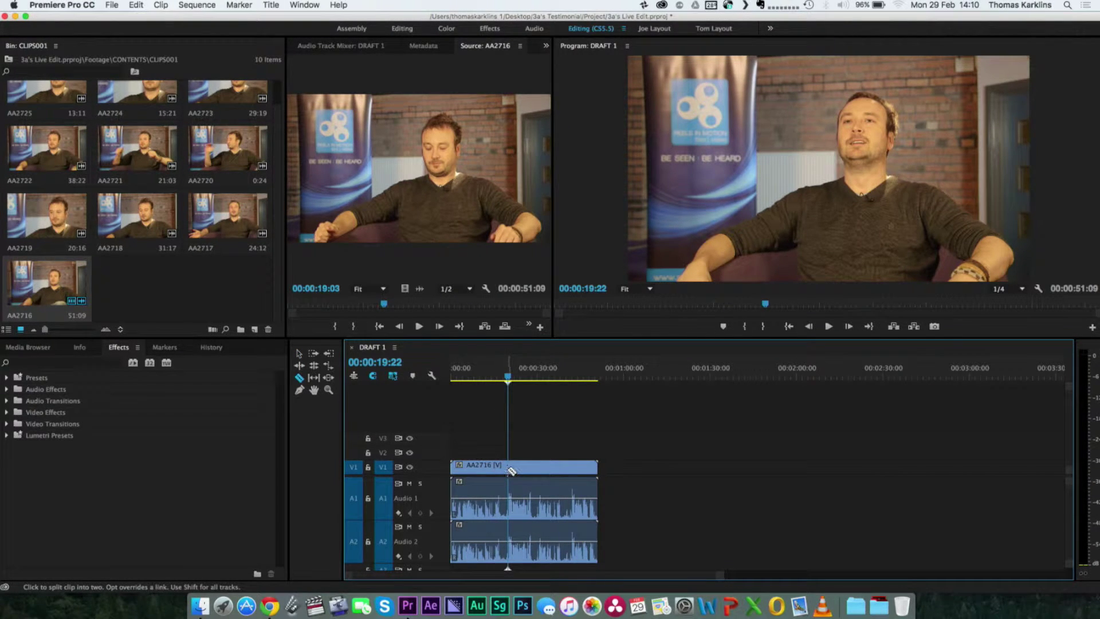
{"action": "left_click", "coordinate": [510, 469]}
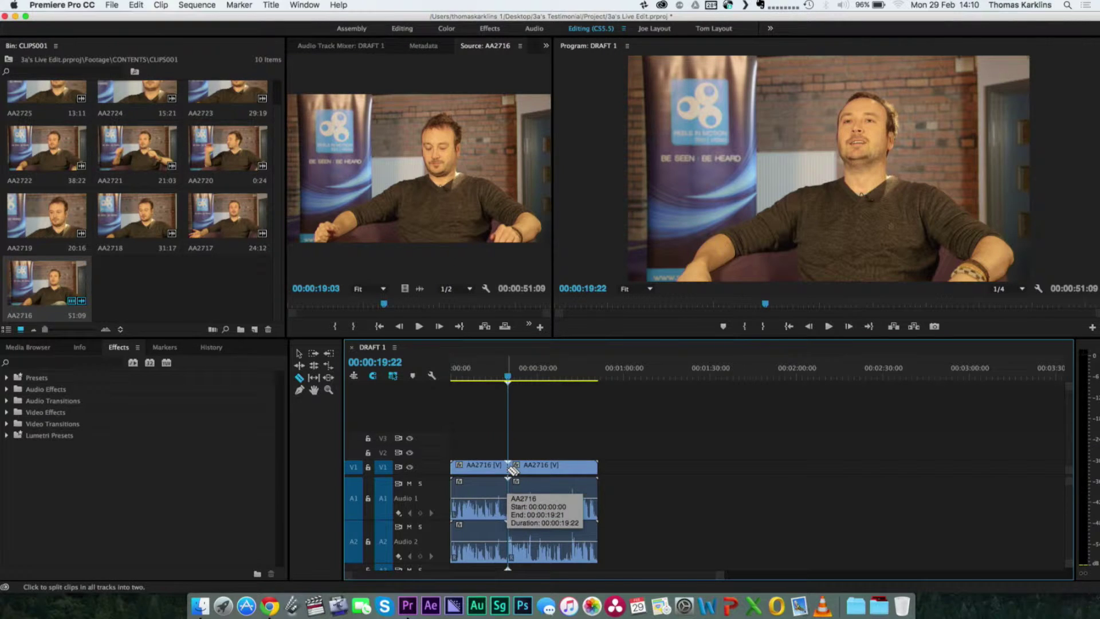
{"action": "key", "text": "v"}
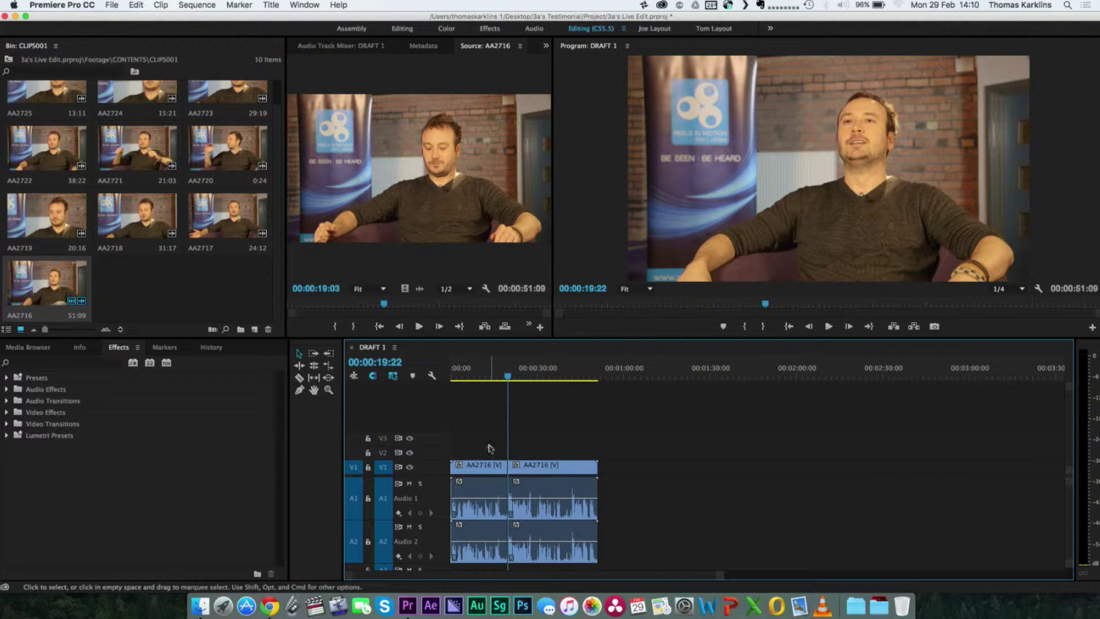
{"action": "left_click", "coordinate": [484, 465]}
{"action": "key", "text": "Delete"}
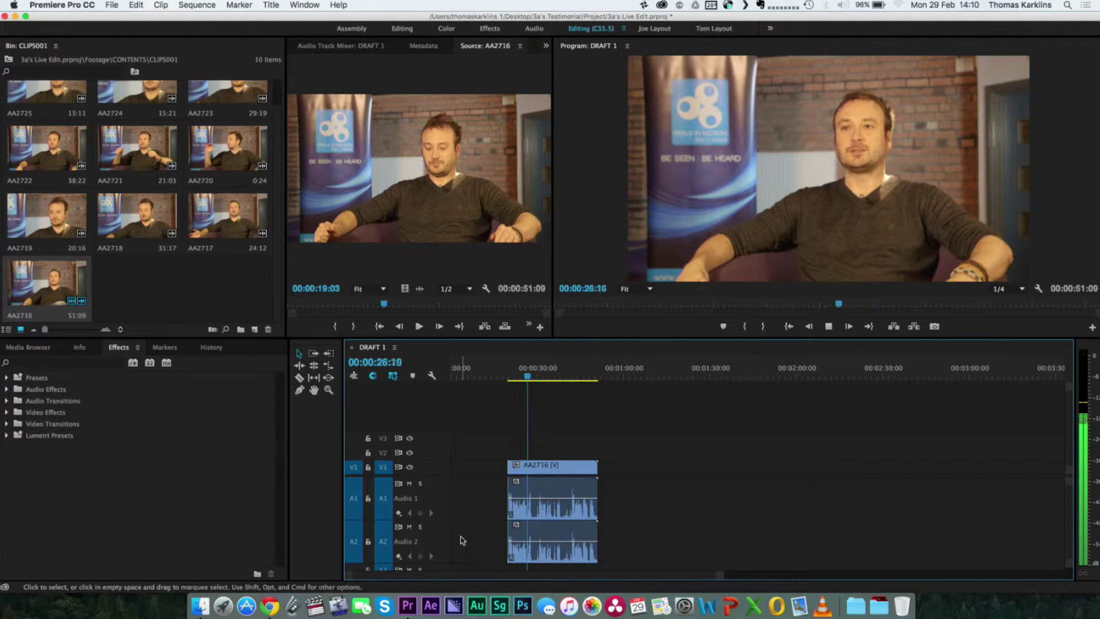
Step: Cut AA2716 at 00:00:28:16 and delete everything after it
{"action": "key", "text": "space"}
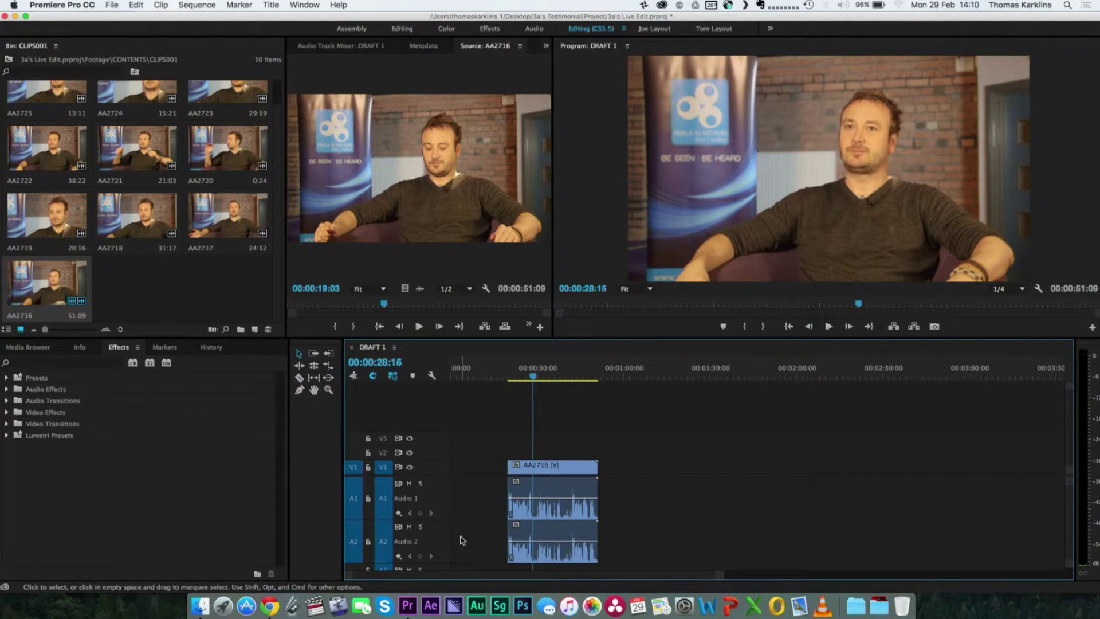
{"action": "key", "text": "c"}
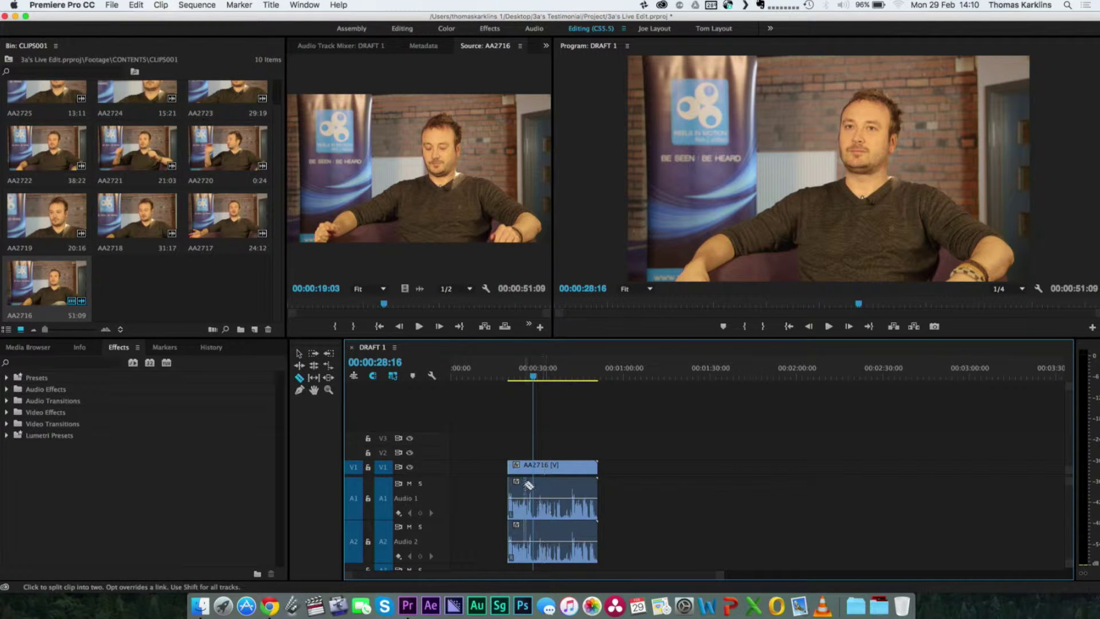
{"action": "left_click", "coordinate": [537, 487]}
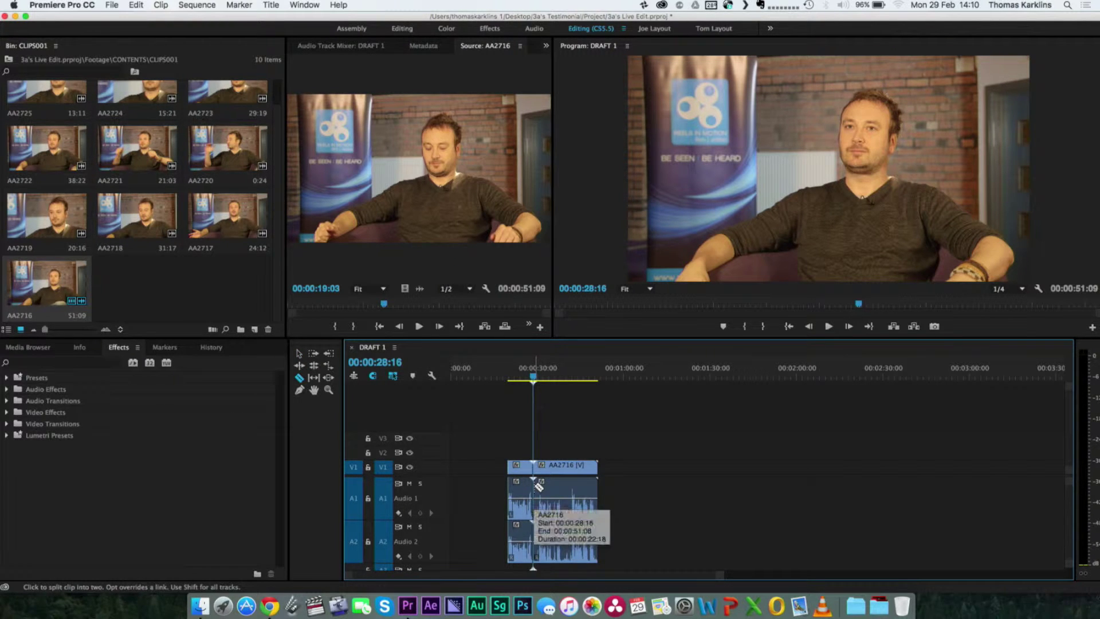
{"action": "key", "text": "v"}
{"action": "left_click", "coordinate": [564, 493]}
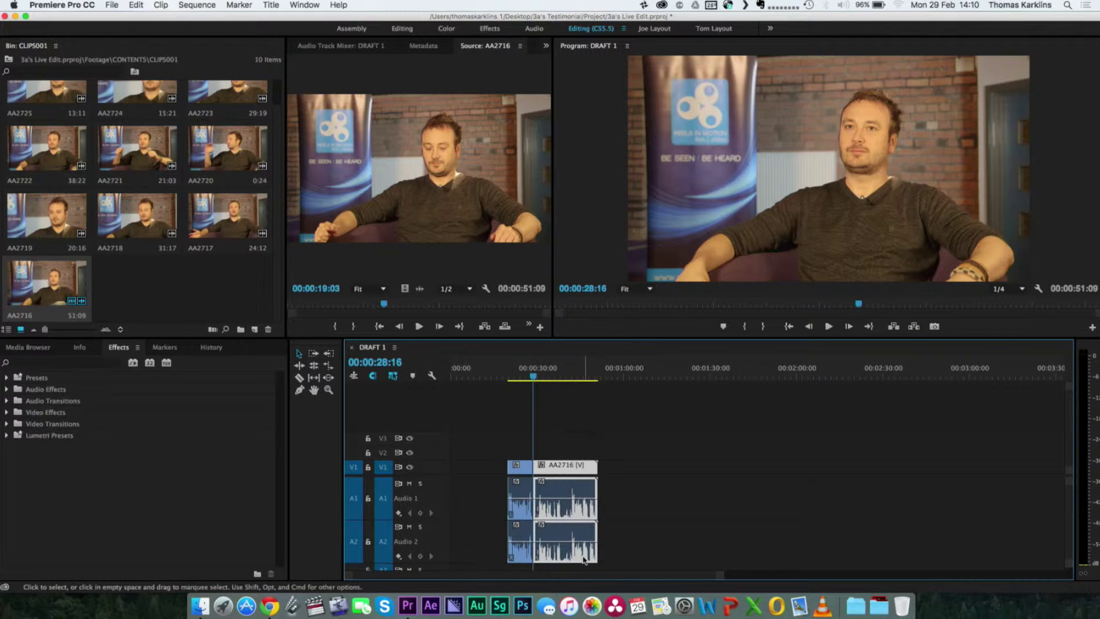
{"action": "key", "text": "Delete"}
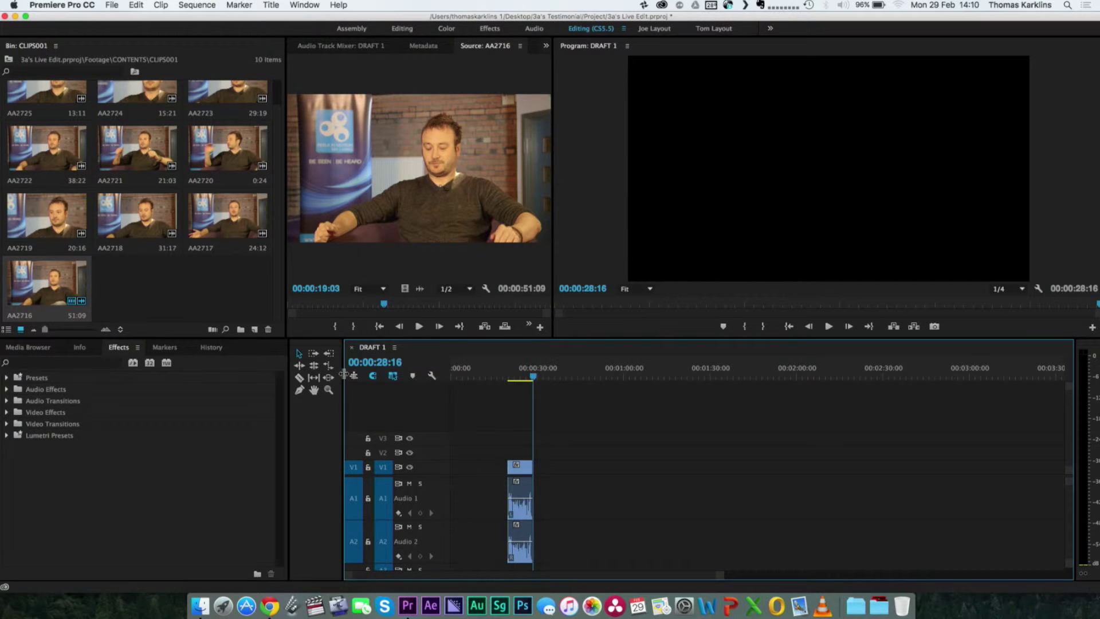
Step: Narrow the Tools panel to one column and try the Selection and Hand tools
{"action": "left_click_drag", "start_coordinate": [344, 373], "coordinate": [319, 390]}
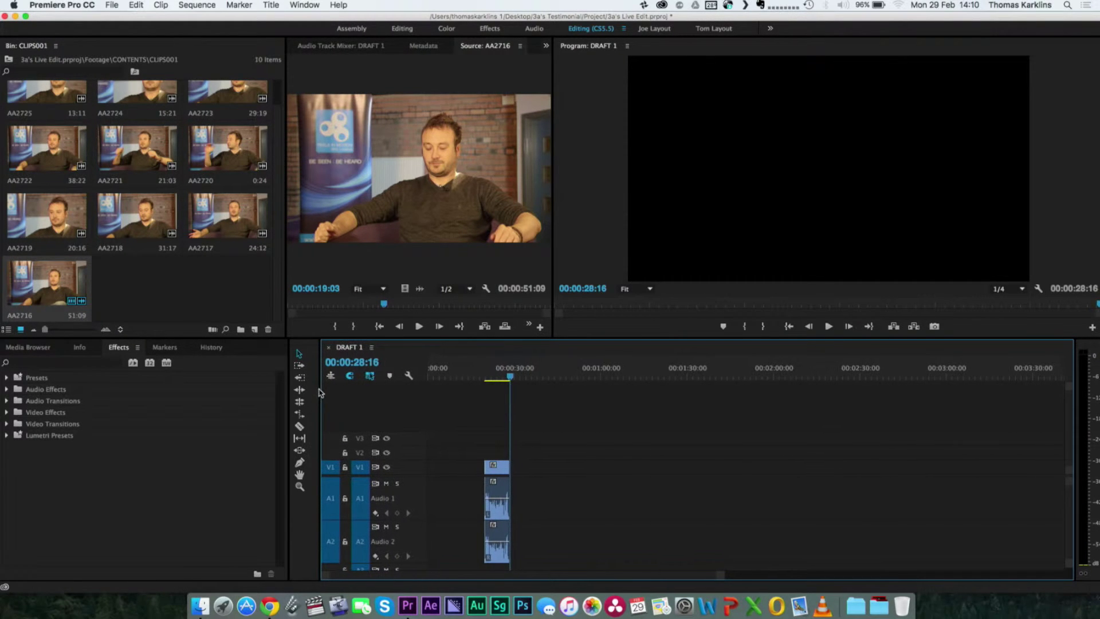
{"action": "left_click", "coordinate": [300, 355]}
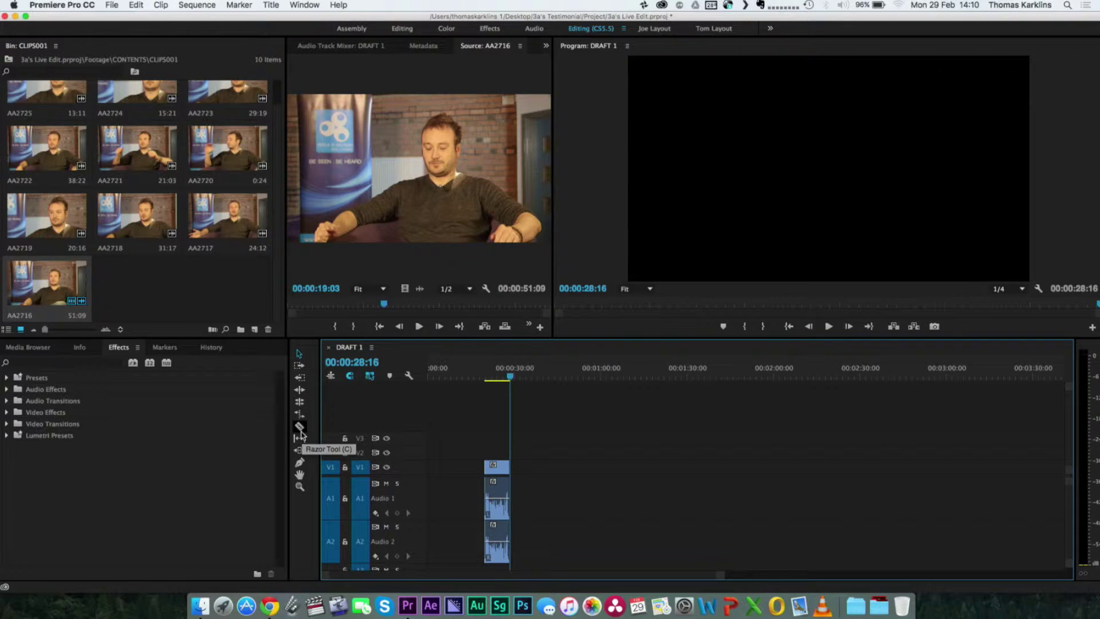
{"action": "left_click", "coordinate": [300, 475]}
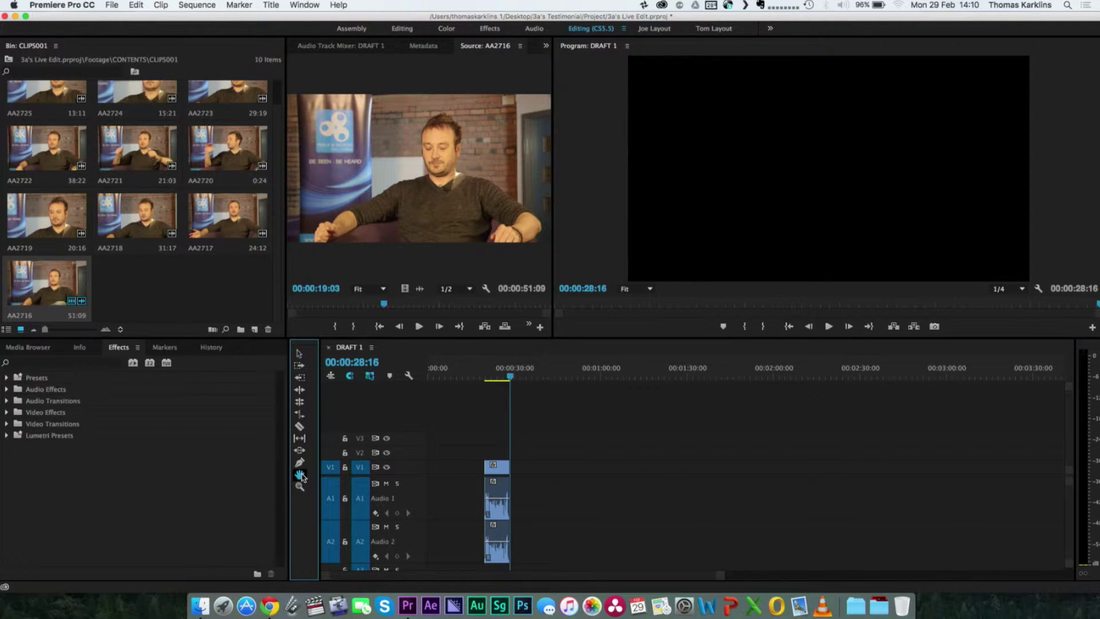
Step: Pan the timeline view and move the playhead to 00:00:23:10 on the trimmed clip
{"action": "left_click", "coordinate": [493, 491]}
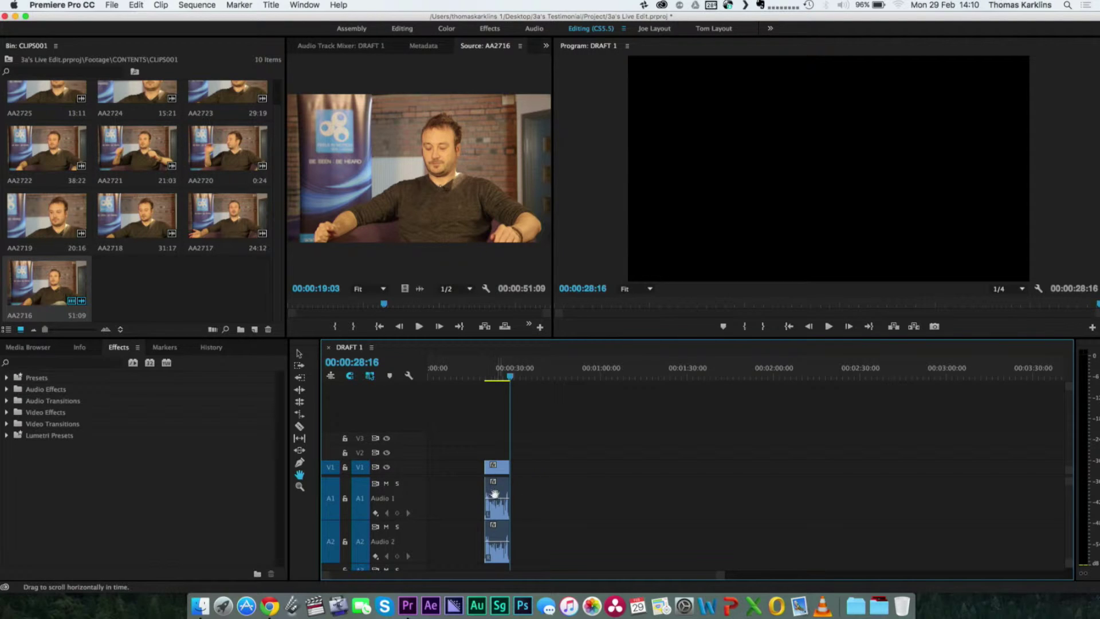
{"action": "left_click_drag", "start_coordinate": [493, 496], "coordinate": [541, 486]}
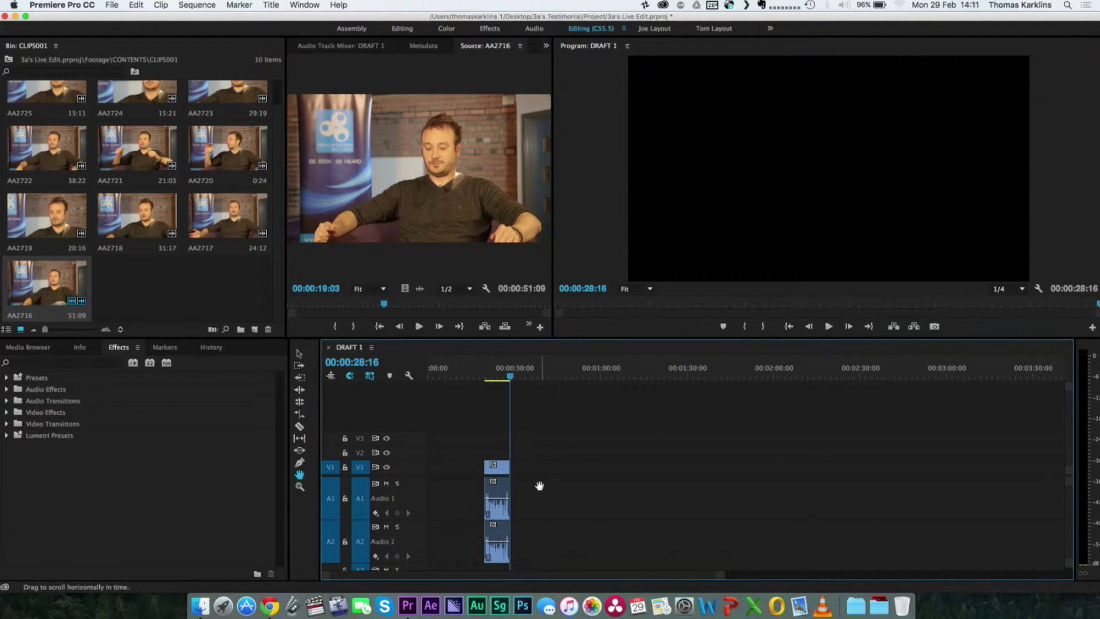
{"action": "left_click", "coordinate": [298, 354]}
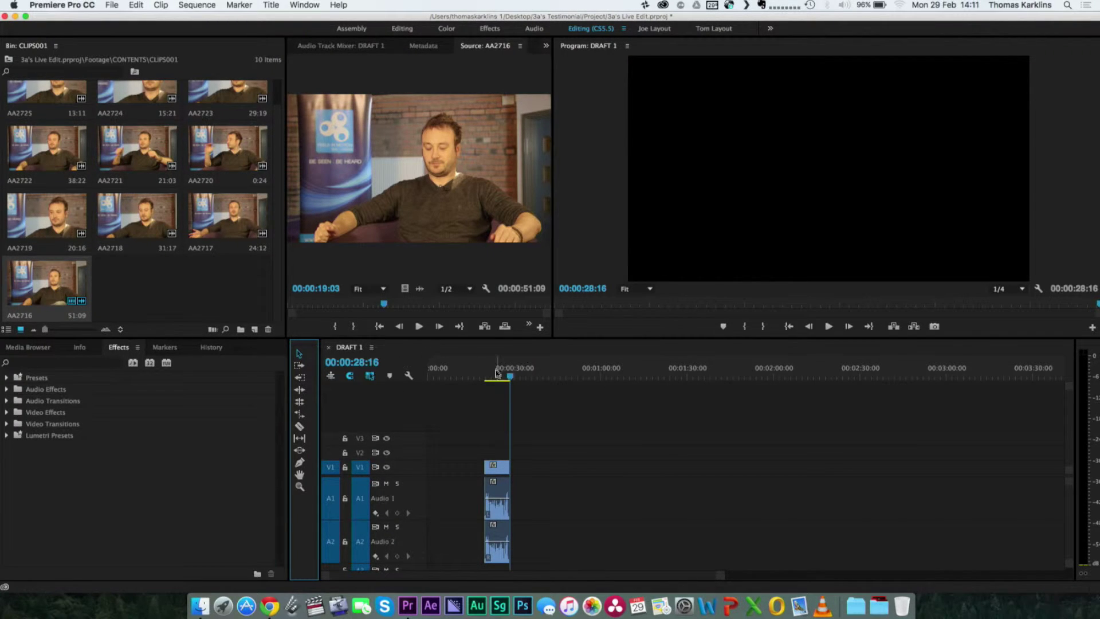
{"action": "mouse_move", "coordinate": [496, 376]}
{"action": "left_mouse_down"}
{"action": "mouse_move", "coordinate": [483, 376]}
{"action": "mouse_move", "coordinate": [496, 378]}
{"action": "left_mouse_up"}
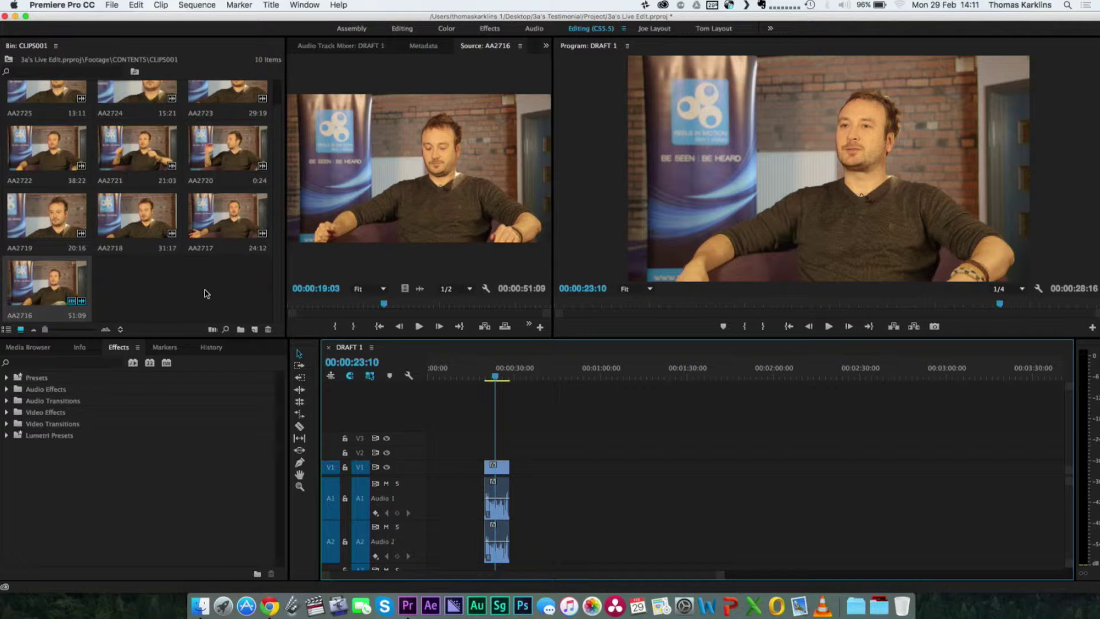
Step: Preview AA2718 in the Source monitor and drop it into the sequence around 50 seconds
{"action": "double_click", "coordinate": [155, 232]}
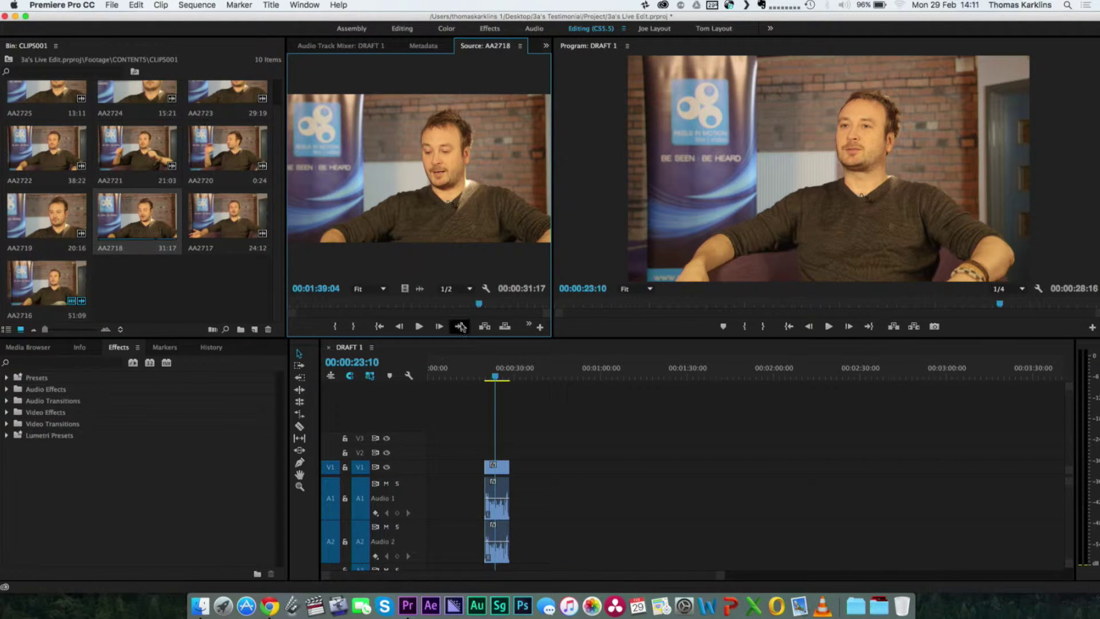
{"action": "left_click_drag", "start_coordinate": [476, 304], "coordinate": [360, 324]}
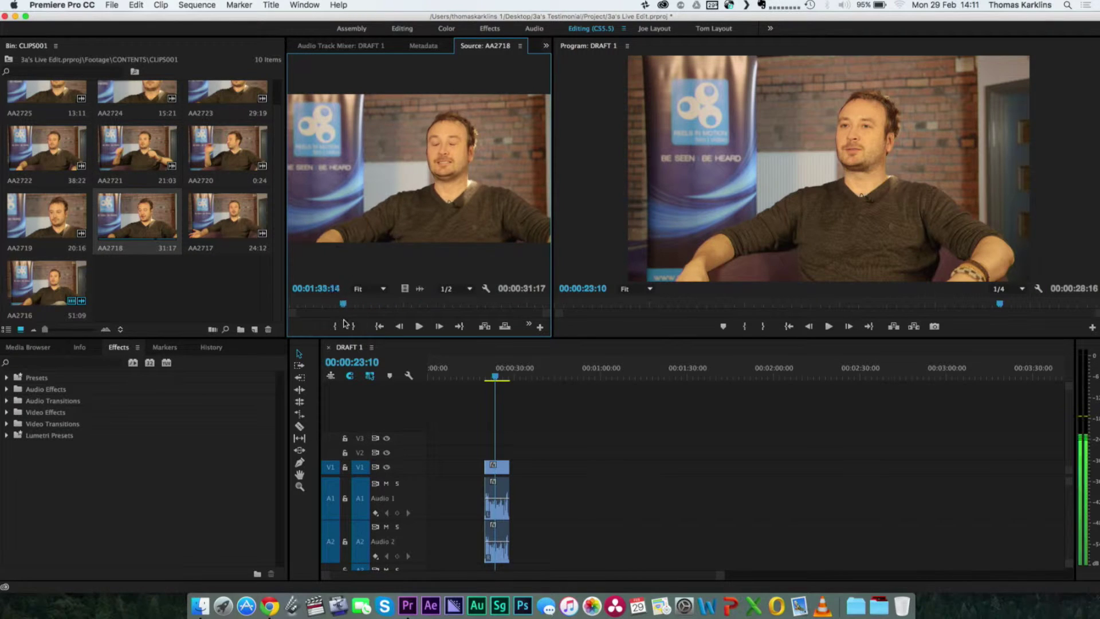
{"action": "left_click", "coordinate": [153, 208]}
{"action": "left_click_drag", "start_coordinate": [153, 207], "coordinate": [574, 470]}
{"action": "left_click", "coordinate": [570, 375]}
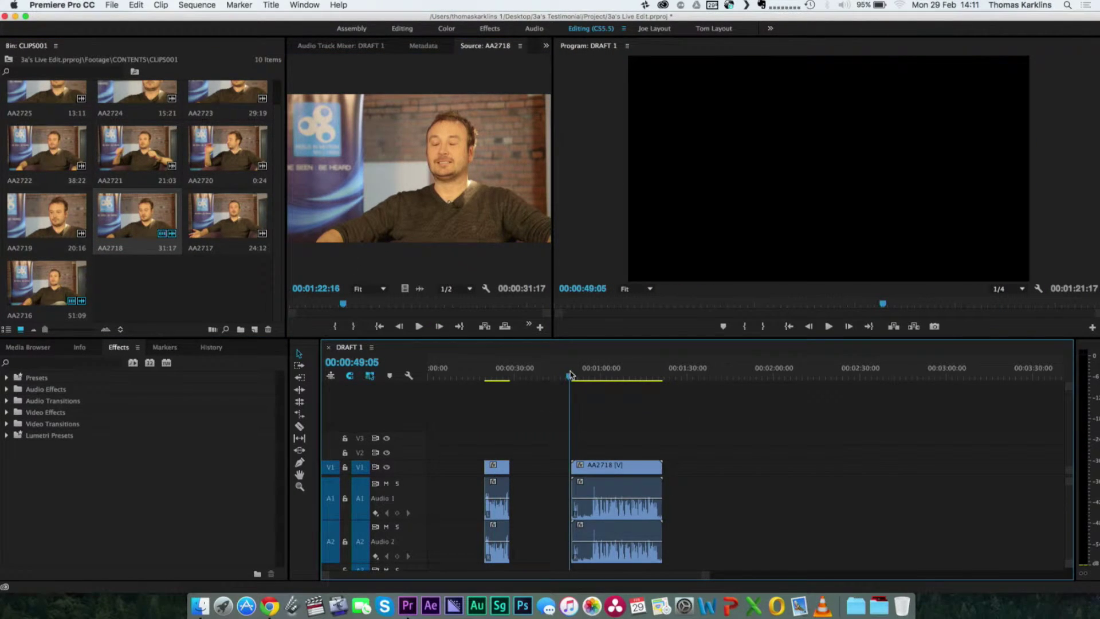
Step: Play back AA2718, then select and delete its video and audio clips
{"action": "left_click_drag", "start_coordinate": [574, 376], "coordinate": [593, 378]}
{"action": "key", "text": "space"}
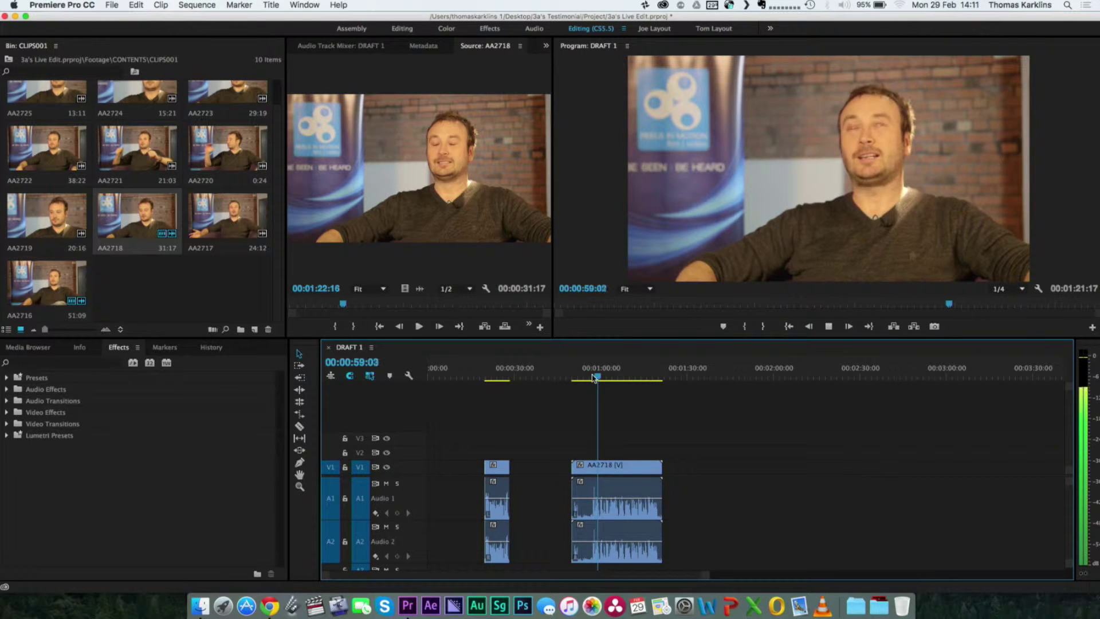
{"action": "key", "text": "space"}
{"action": "left_click", "coordinate": [592, 376]}
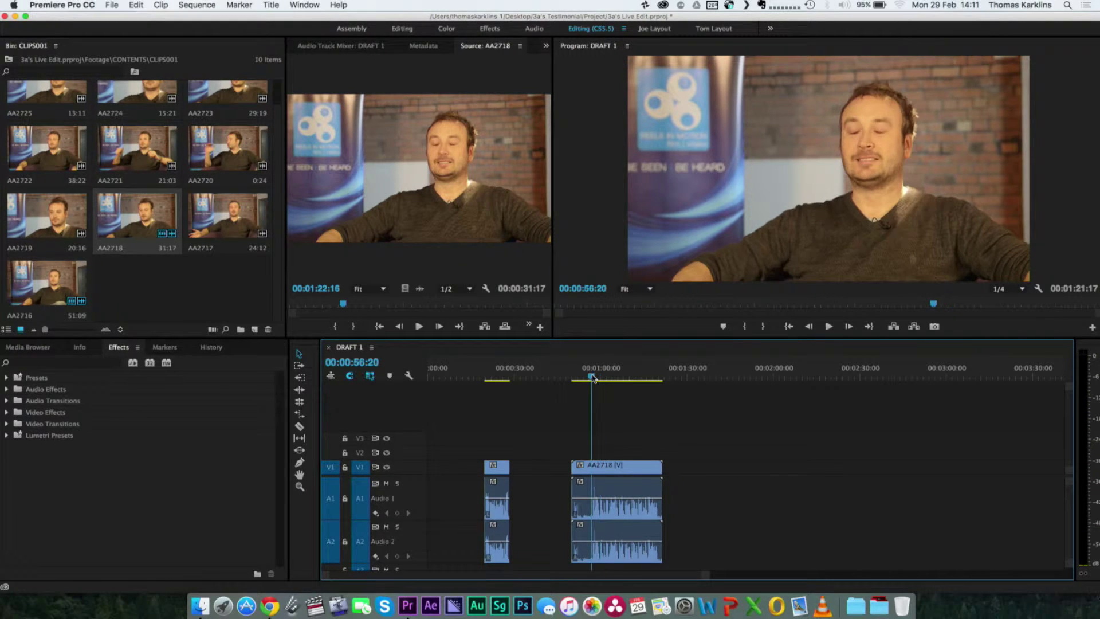
{"action": "left_click_drag", "start_coordinate": [648, 450], "coordinate": [609, 564]}
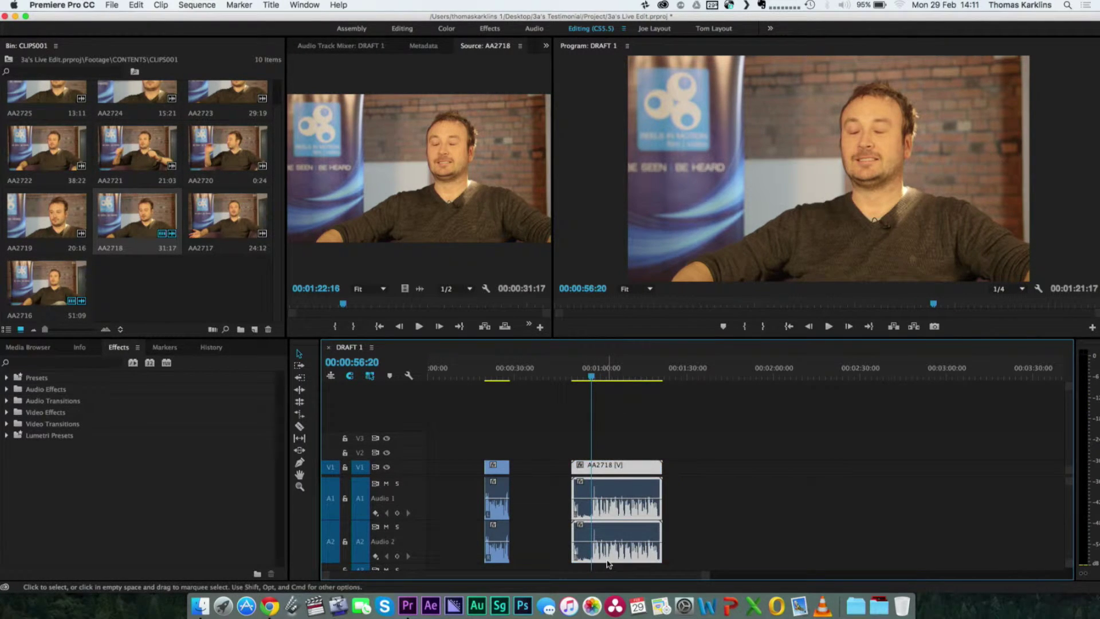
{"action": "key", "text": "Delete"}
Step: Drag AA2719 onto V1 near 00:01:00 and play it back
{"action": "left_click_drag", "start_coordinate": [36, 255], "coordinate": [579, 484]}
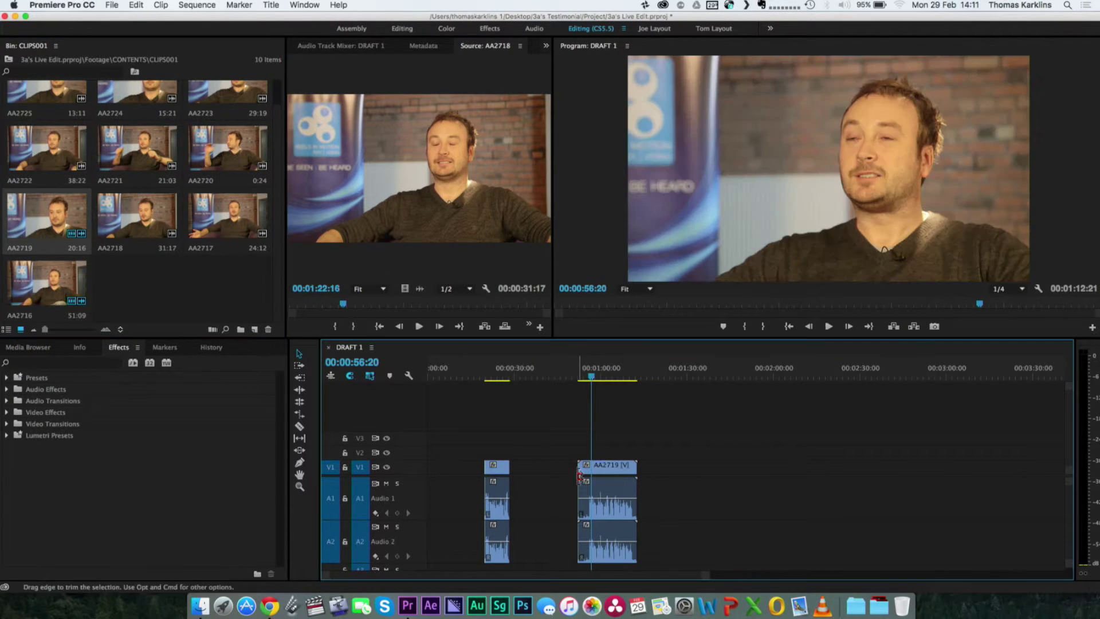
{"action": "left_click_drag", "start_coordinate": [591, 375], "coordinate": [588, 375]}
{"action": "key", "text": "space"}
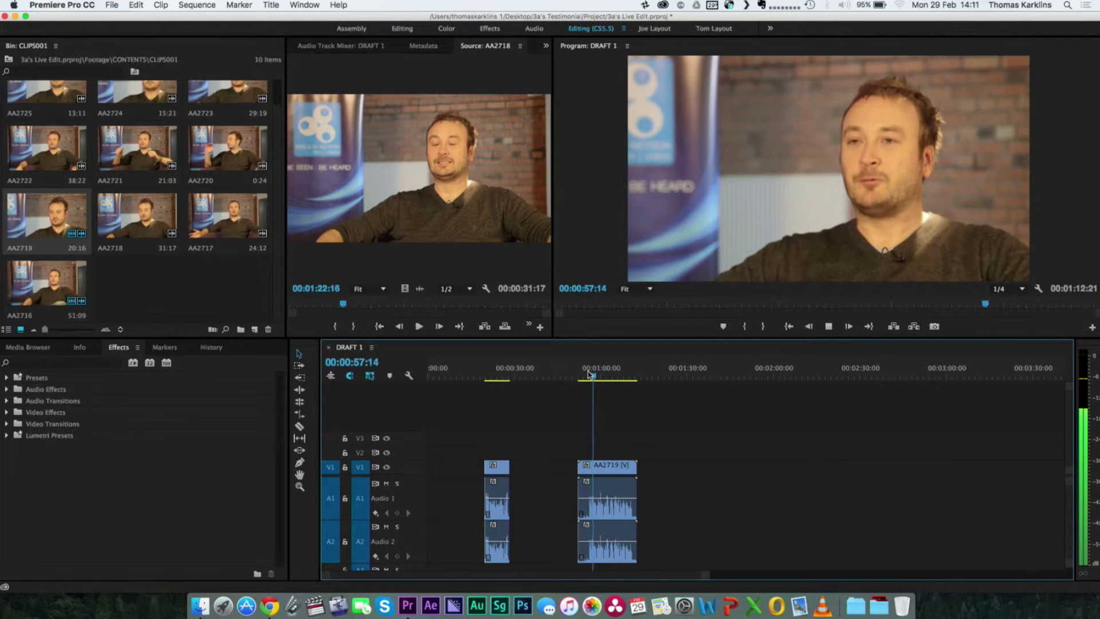
{"action": "key", "text": "space"}
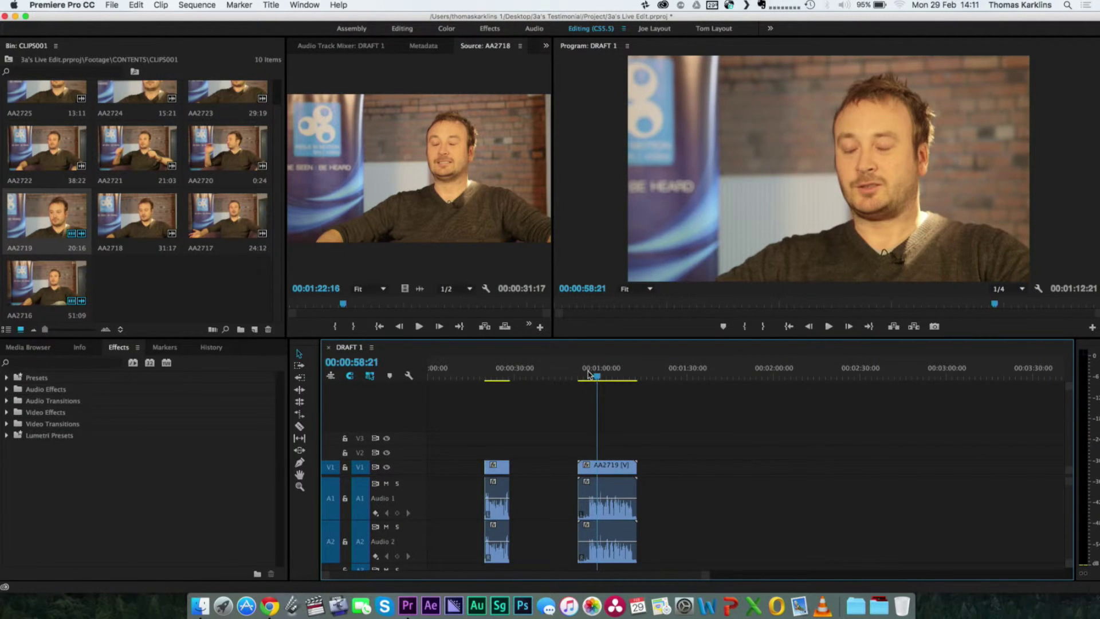
Step: Zoom the timeline in on AA2719 with the playhead at 00:00:55:22
{"action": "key", "text": "equal"}
{"action": "key", "text": "equal"}
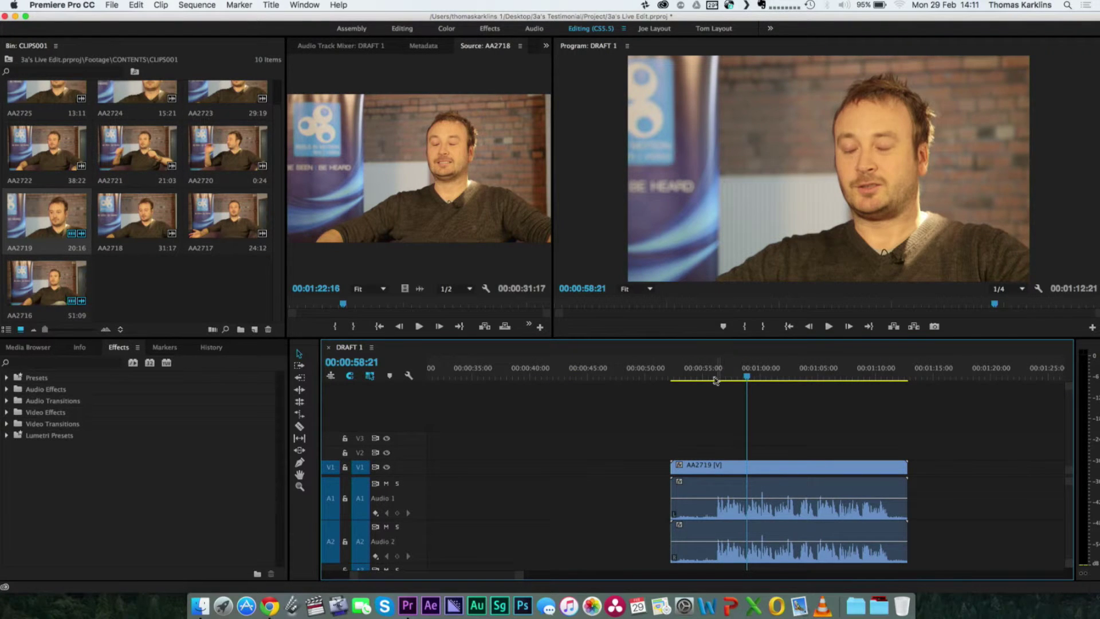
{"action": "left_click", "coordinate": [714, 378]}
{"action": "key", "text": "minus"}
{"action": "key", "text": "minus"}
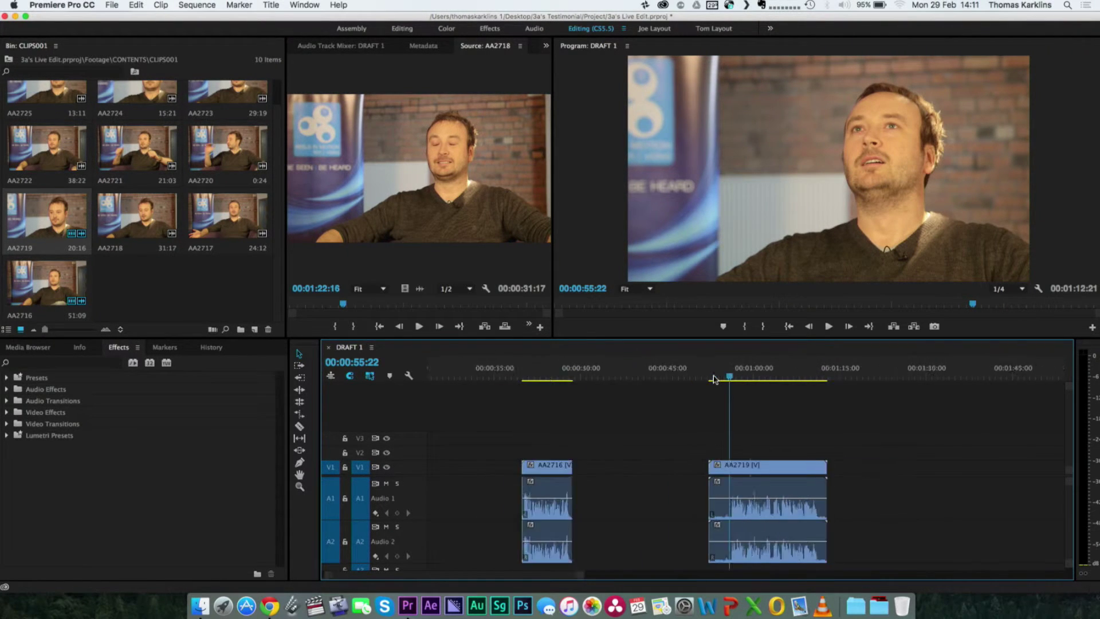
{"action": "key", "text": "equal"}
{"action": "key", "text": "equal"}
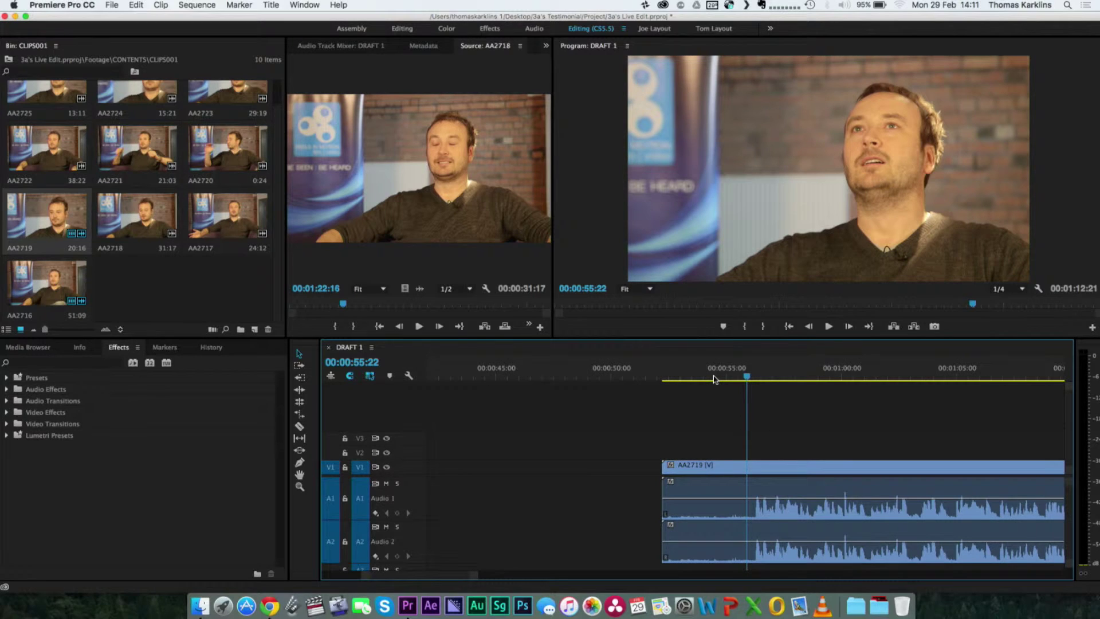
{"action": "key", "text": "equal"}
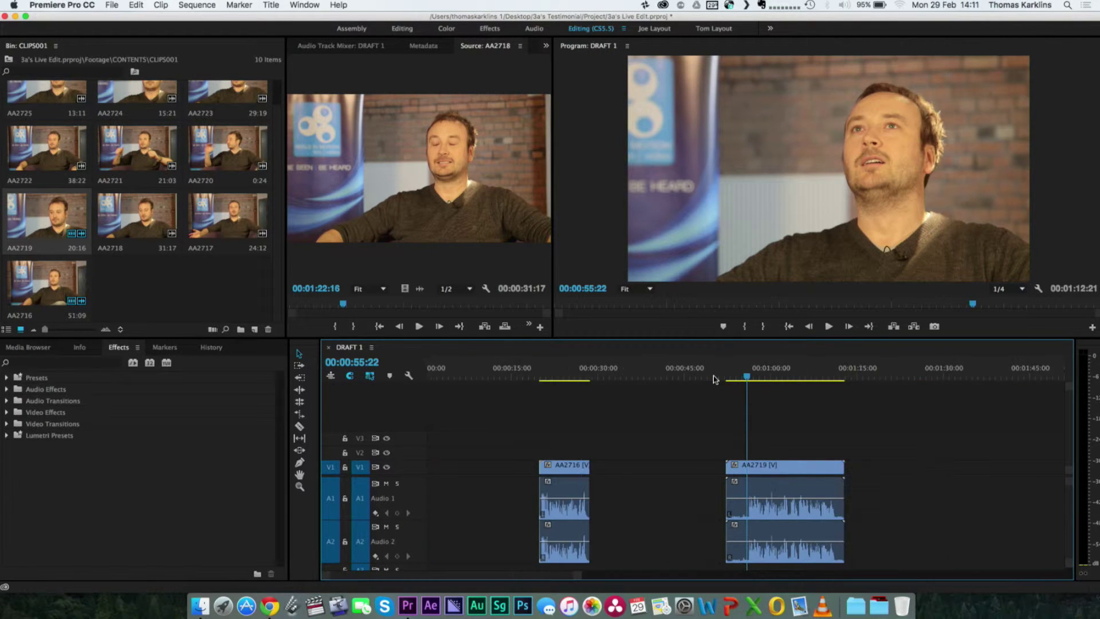
Step: Razor AA2719 at 00:00:56:01 and delete the opening piece before the cut
{"action": "key", "text": "minus"}
{"action": "key", "text": "minus"}
{"action": "key", "text": "minus"}
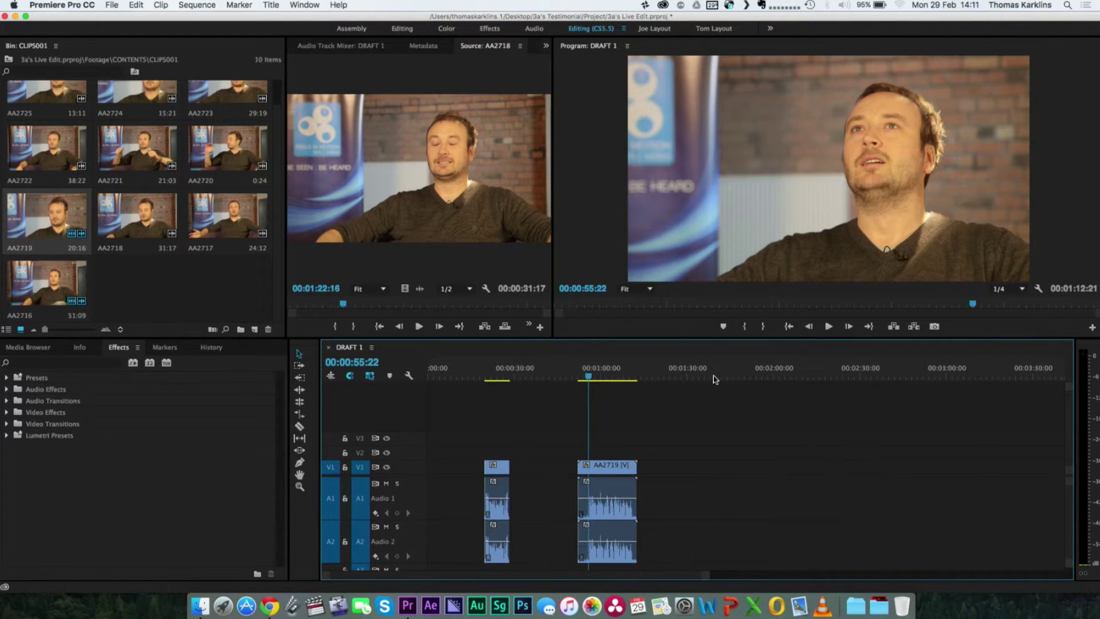
{"action": "key", "text": "equal"}
{"action": "key", "text": "equal"}
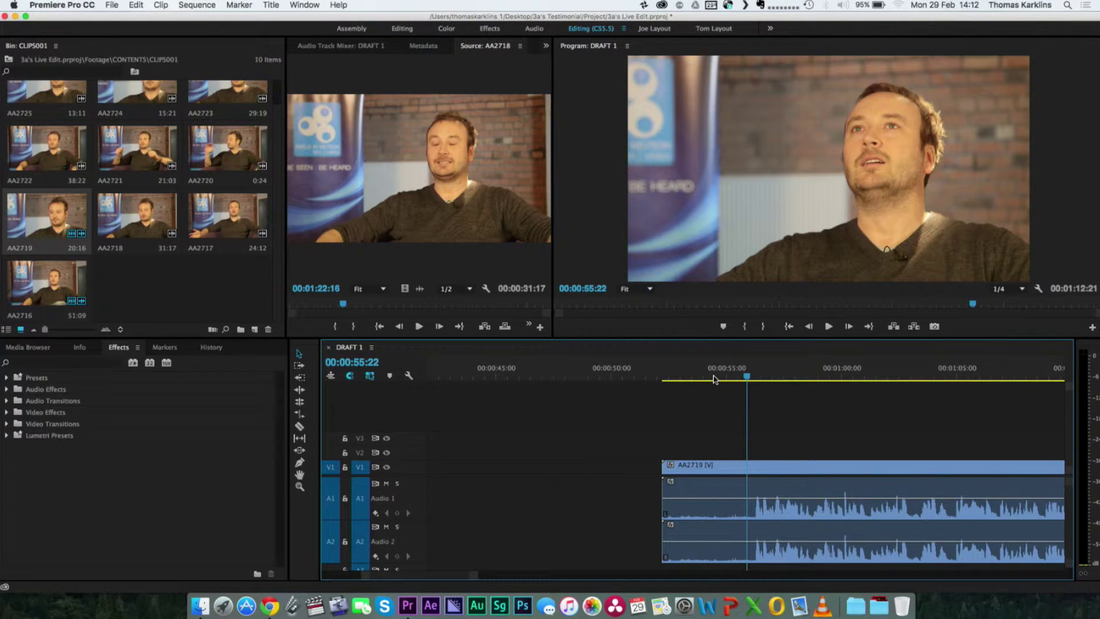
{"action": "key", "text": "equal"}
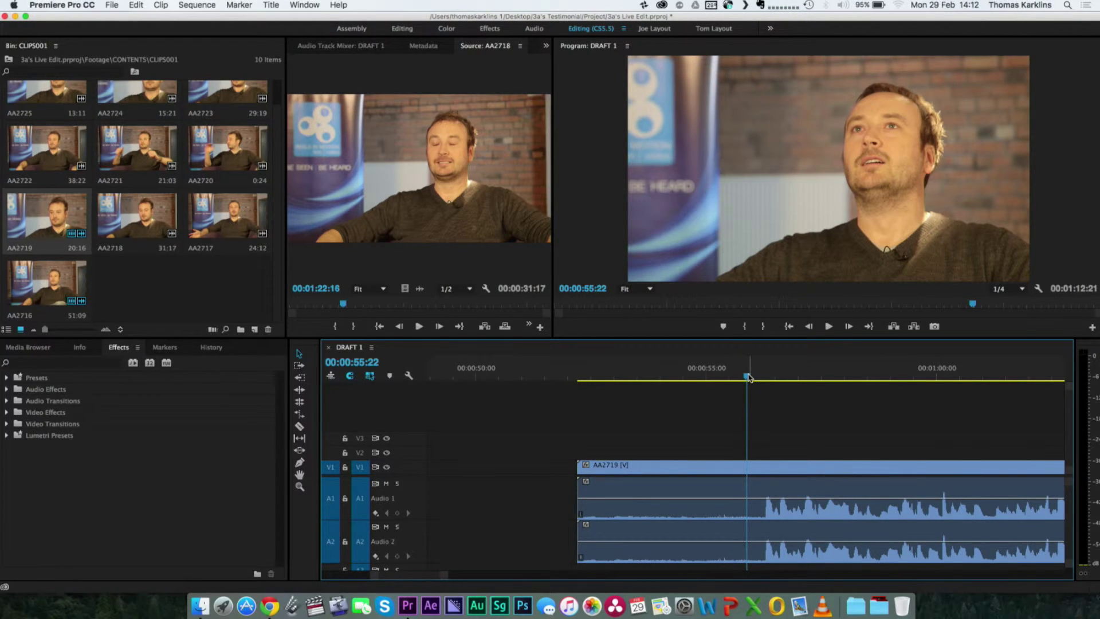
{"action": "left_click_drag", "start_coordinate": [748, 377], "coordinate": [753, 376]}
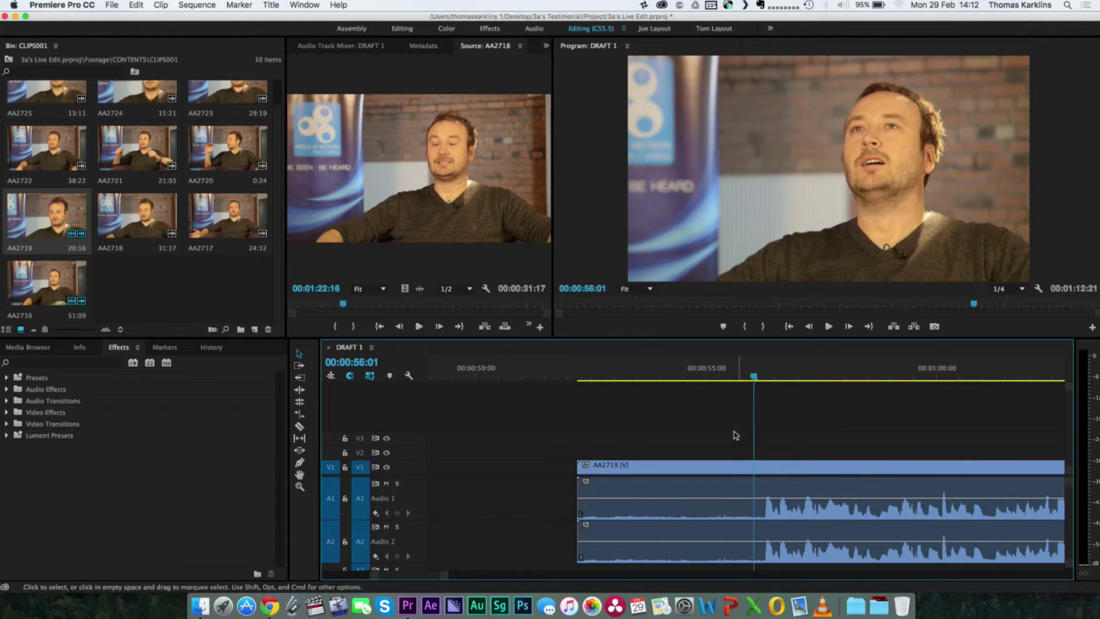
{"action": "key", "text": "c"}
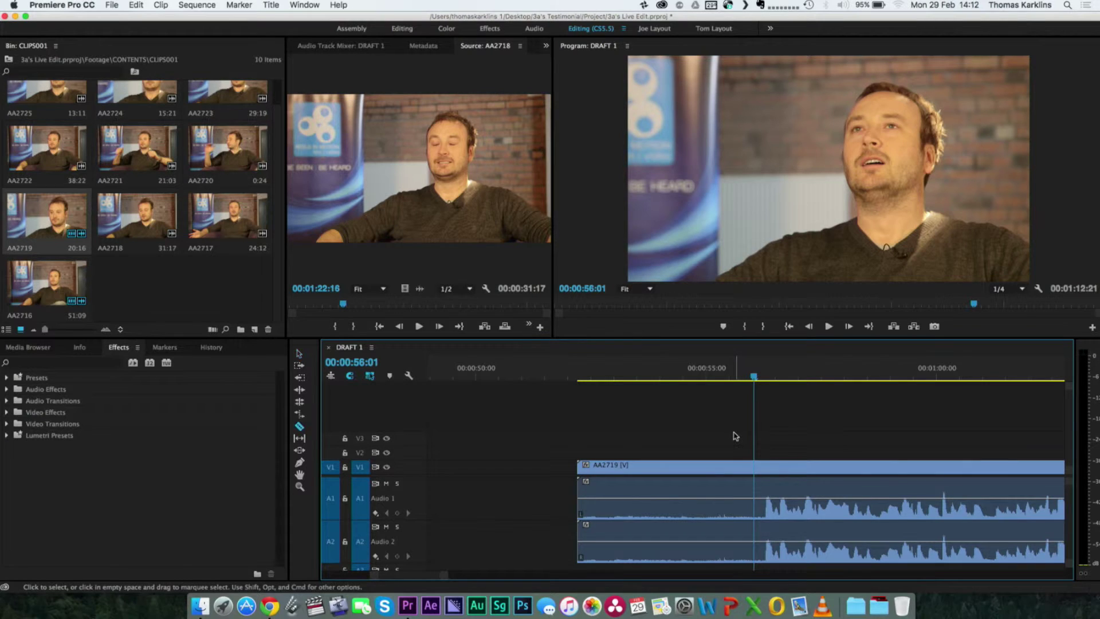
{"action": "left_click", "coordinate": [755, 479]}
{"action": "key", "text": "v"}
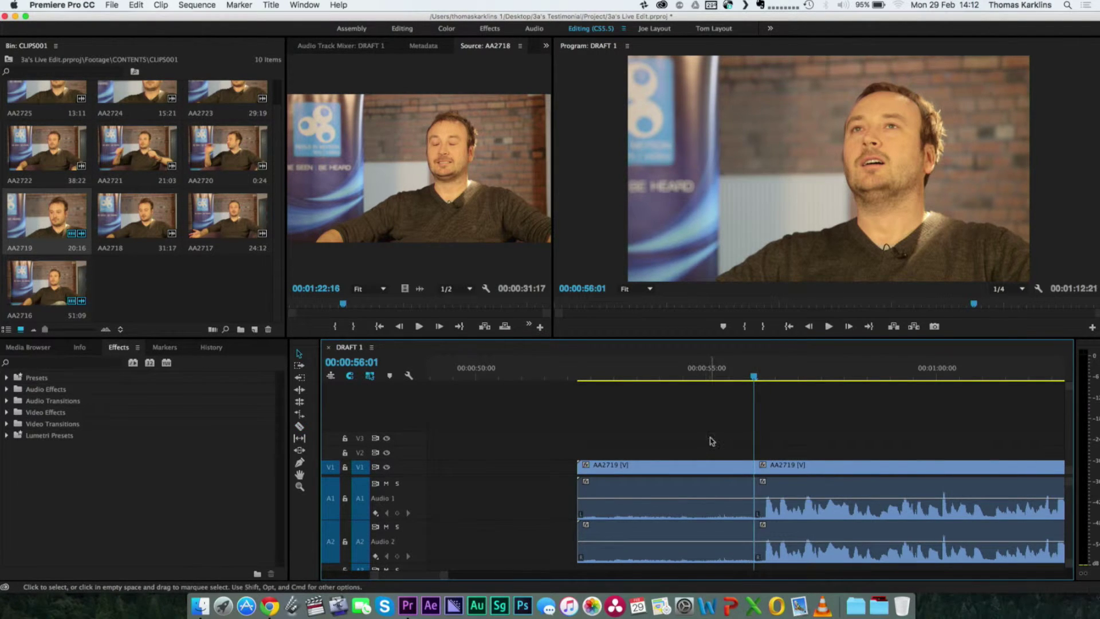
{"action": "left_click_drag", "start_coordinate": [712, 441], "coordinate": [657, 529]}
{"action": "key", "text": "Delete"}
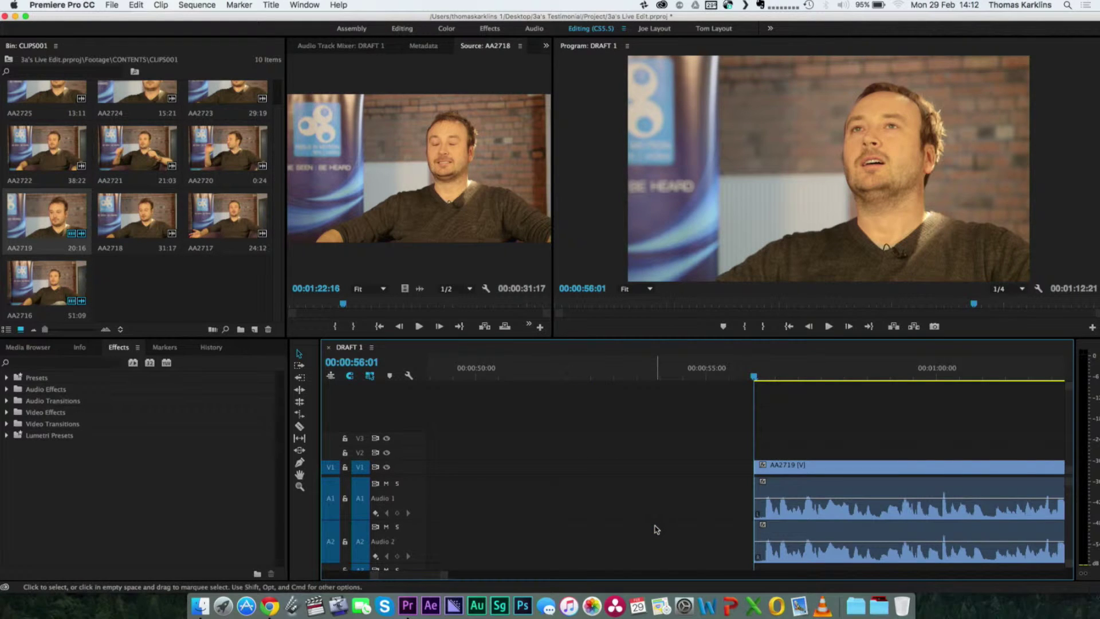
{"action": "key", "text": "minus"}
{"action": "key", "text": "minus"}
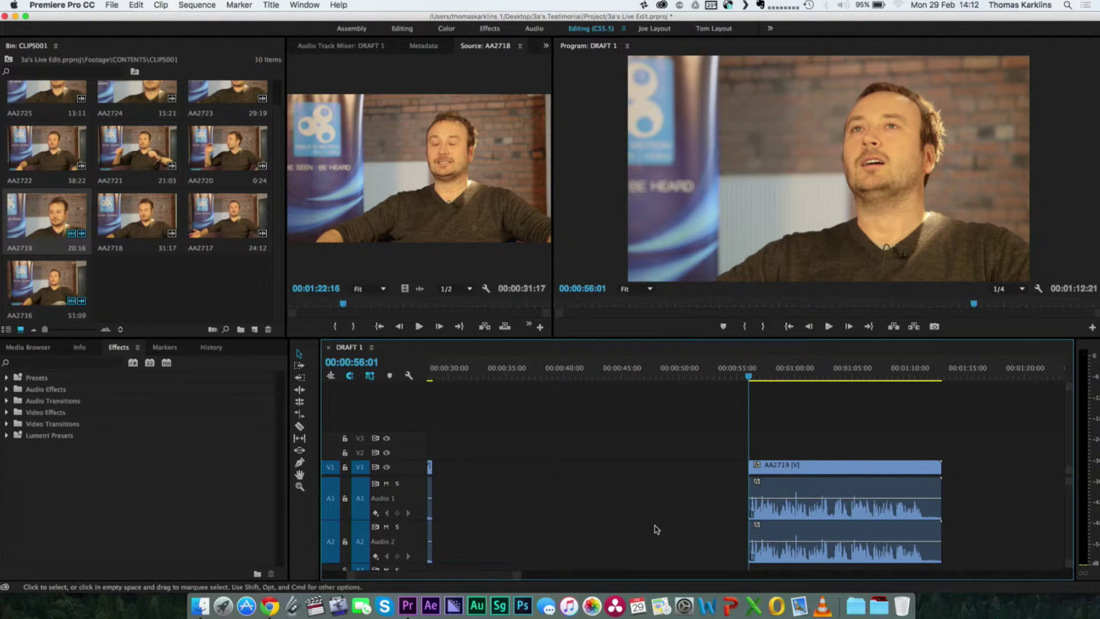
{"action": "key", "text": "equal"}
{"action": "key", "text": "equal"}
{"action": "key", "text": "equal"}
{"action": "key", "text": "equal"}
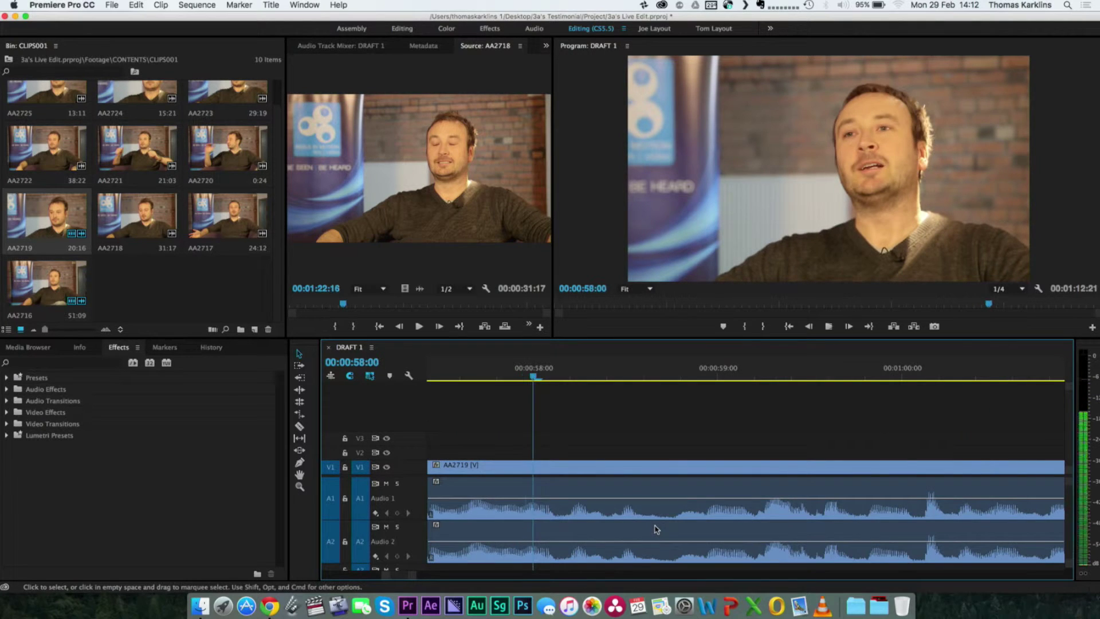
{"action": "key", "text": "space"}
{"action": "key", "text": "Up"}
{"action": "key", "text": "space"}
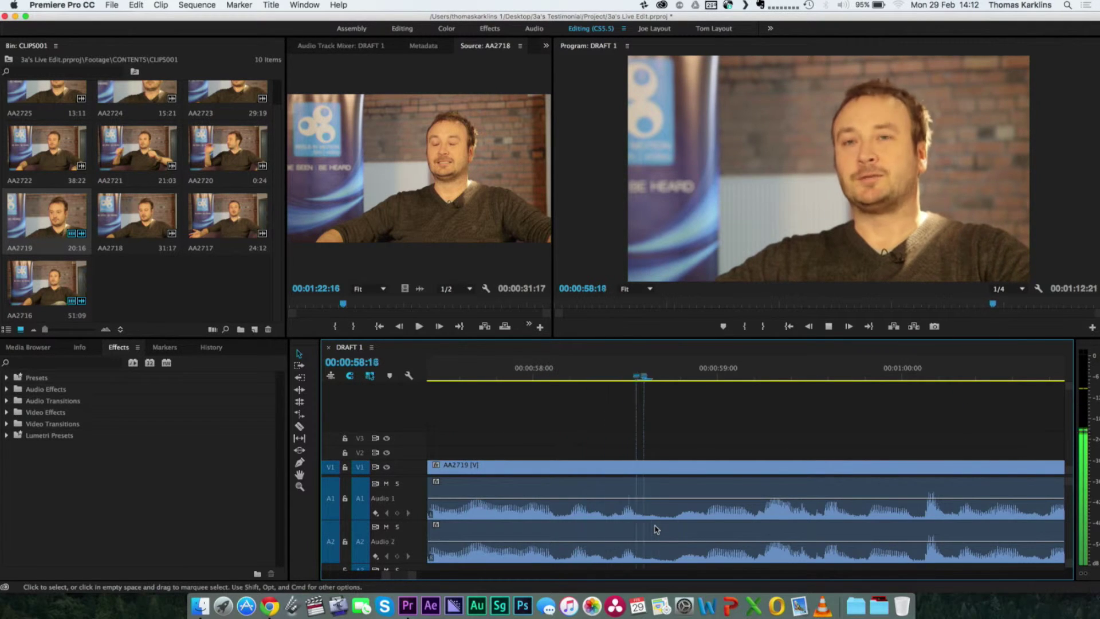
{"action": "key", "text": "minus"}
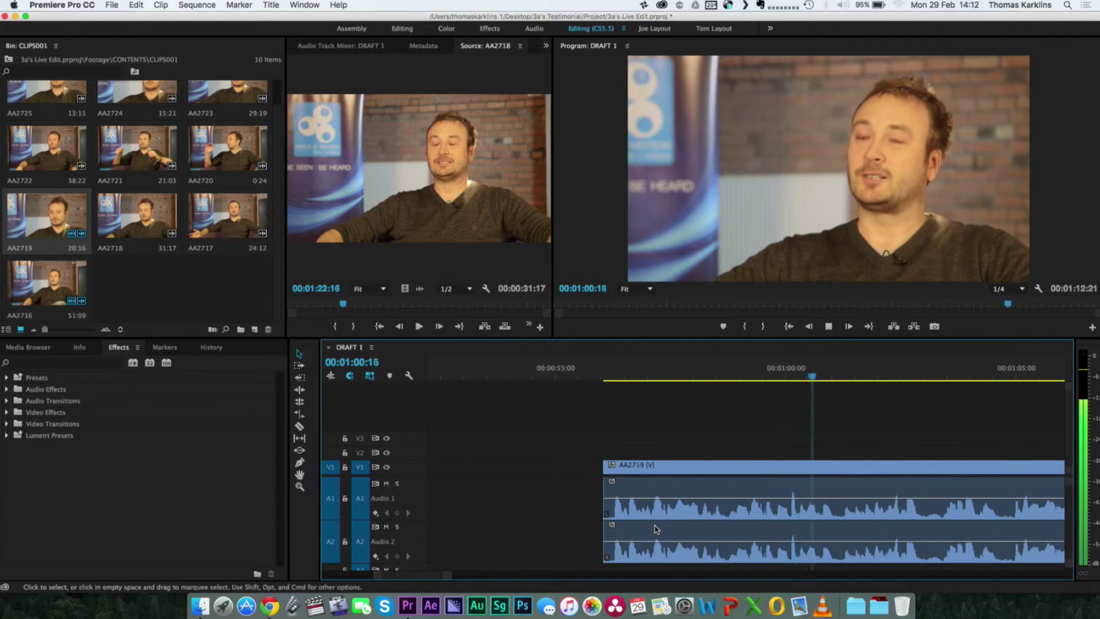
{"action": "key", "text": "minus"}
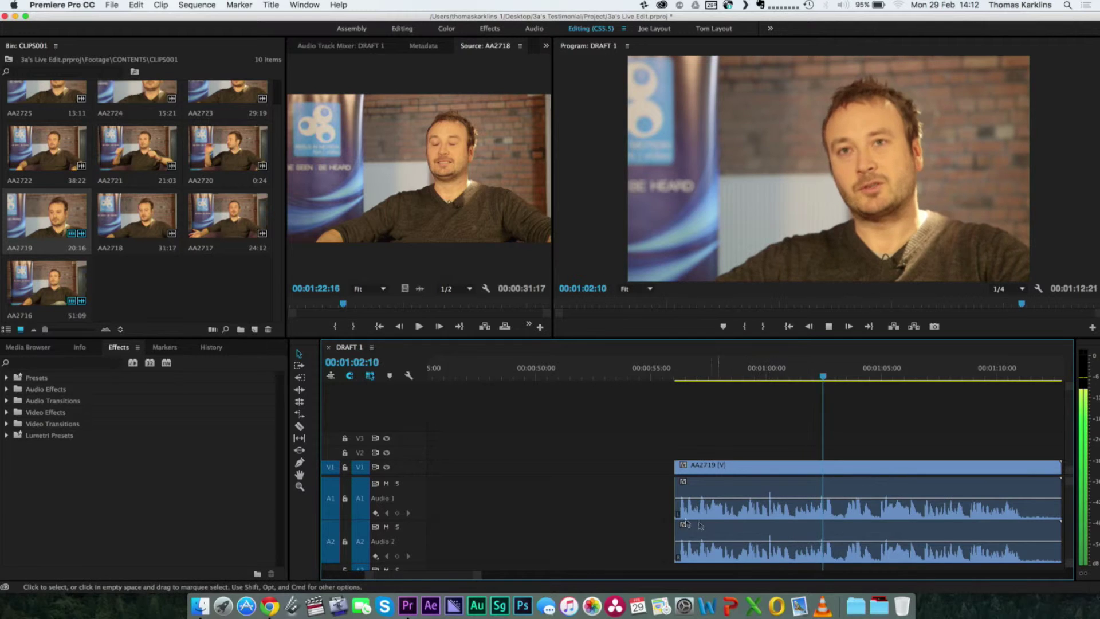
{"action": "scroll", "coordinate": [664, 515], "scroll_direction": "right", "scroll_amount": 2}
{"action": "scroll", "coordinate": [665, 515], "scroll_direction": "right", "scroll_amount": 2}
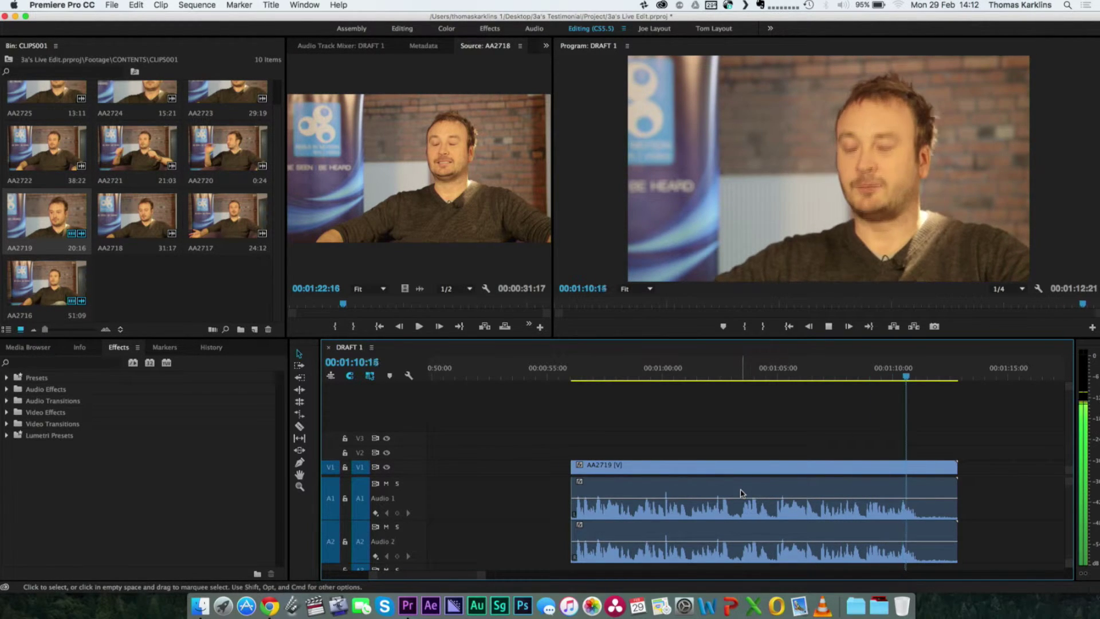
{"action": "key", "text": "space"}
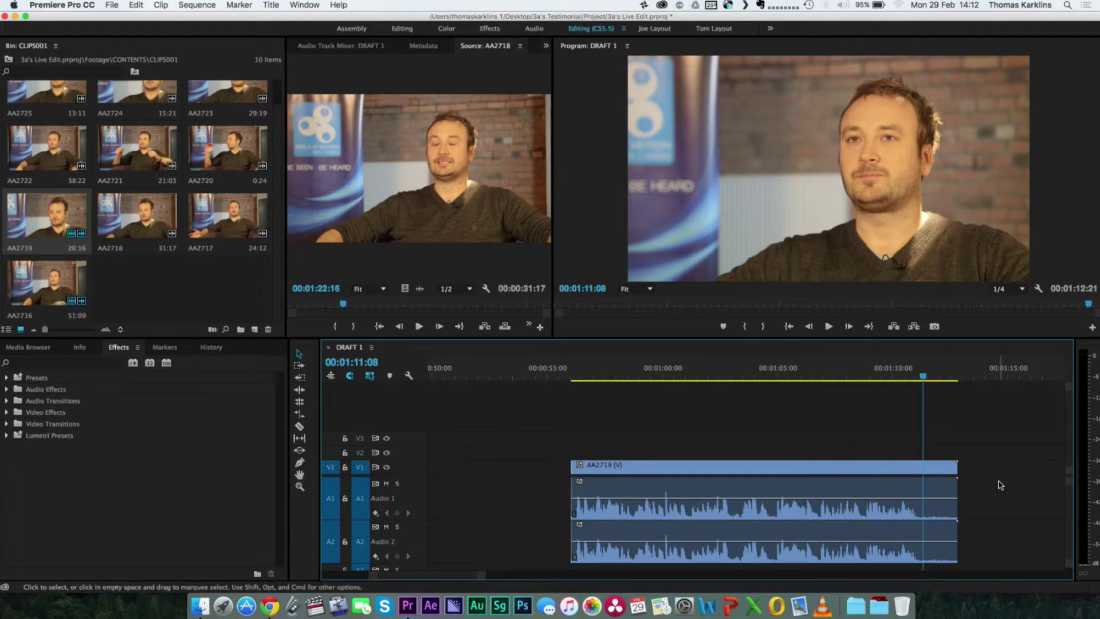
Step: Cut AA2719 at 00:01:11:08 and delete the short tail piece
{"action": "key", "text": "c"}
{"action": "left_click", "coordinate": [927, 491]}
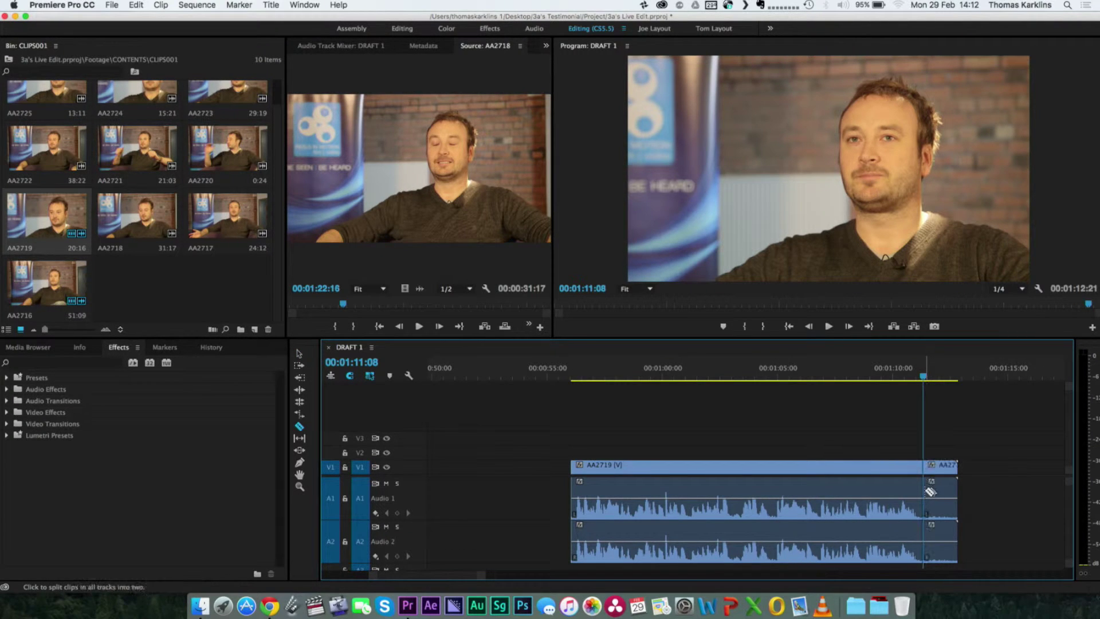
{"action": "key", "text": "v"}
{"action": "left_click", "coordinate": [960, 506]}
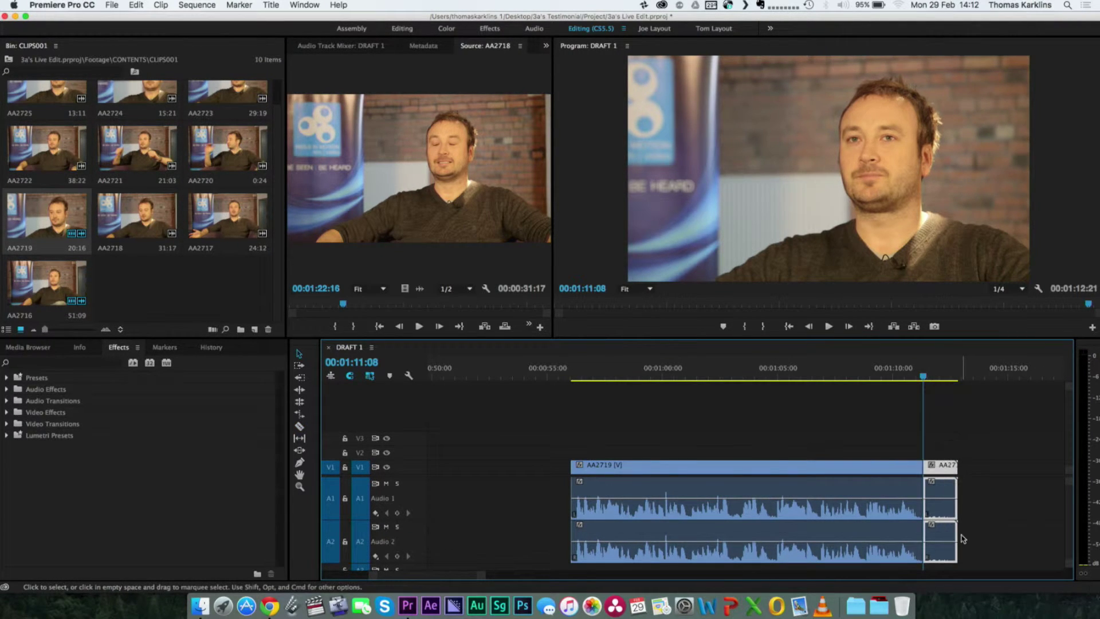
{"action": "key", "text": "Delete"}
Step: Zoom out and drag AA2719 left to sit directly after AA2716
{"action": "key", "text": "minus"}
{"action": "key", "text": "minus"}
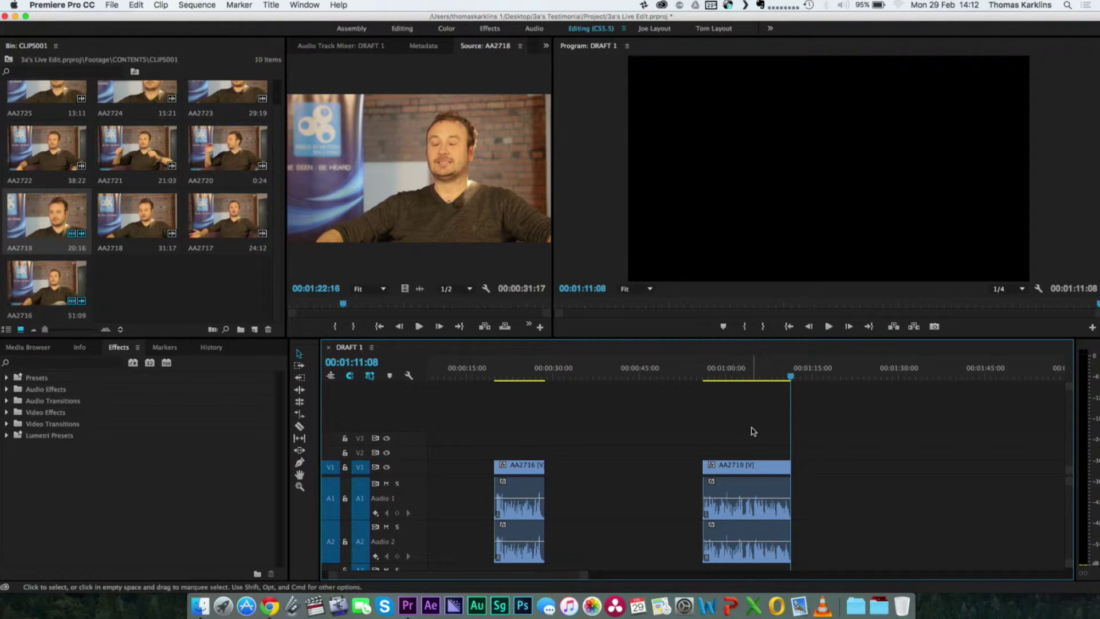
{"action": "left_click", "coordinate": [751, 465]}
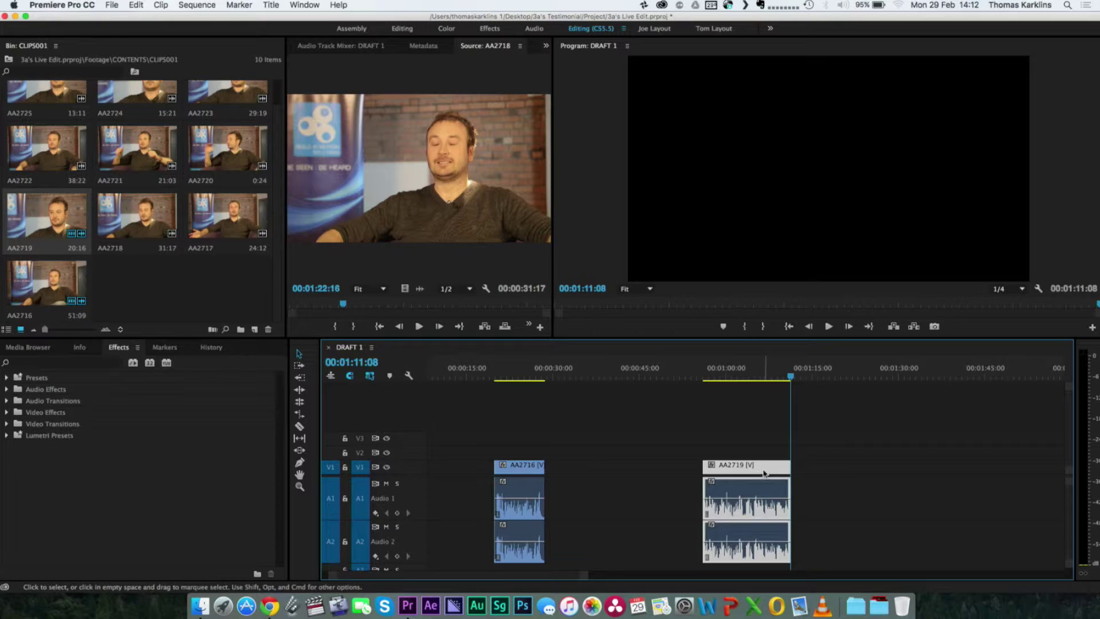
{"action": "left_click_drag", "start_coordinate": [764, 473], "coordinate": [610, 484]}
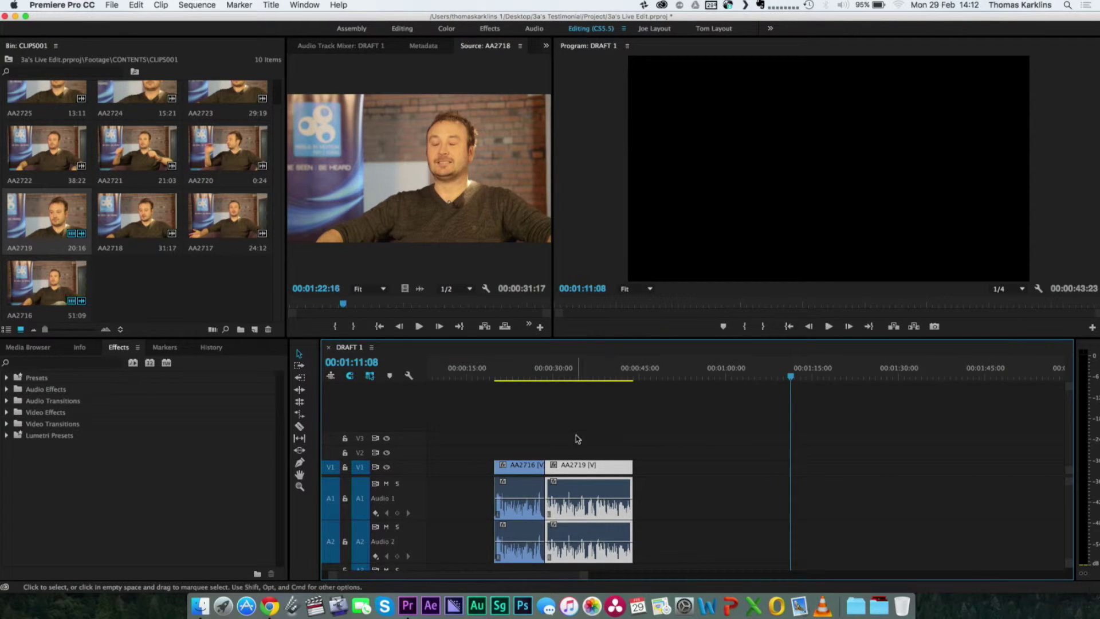
Step: Shift AA2719 about 00:00:04:28 later to start at 00:00:35:21, then select its audio clips
{"action": "mouse_move", "coordinate": [608, 474]}
{"action": "left_mouse_down"}
{"action": "mouse_move", "coordinate": [624, 473]}
{"action": "mouse_move", "coordinate": [608, 472]}
{"action": "left_mouse_up"}
{"action": "left_click_drag", "start_coordinate": [599, 465], "coordinate": [642, 473]}
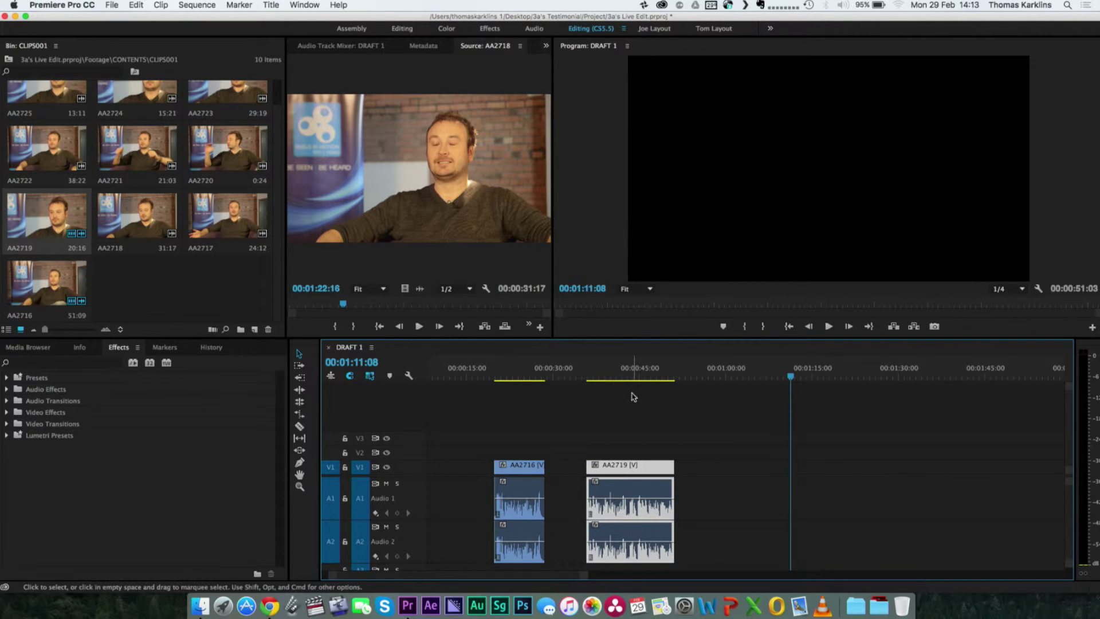
{"action": "left_click", "coordinate": [623, 424]}
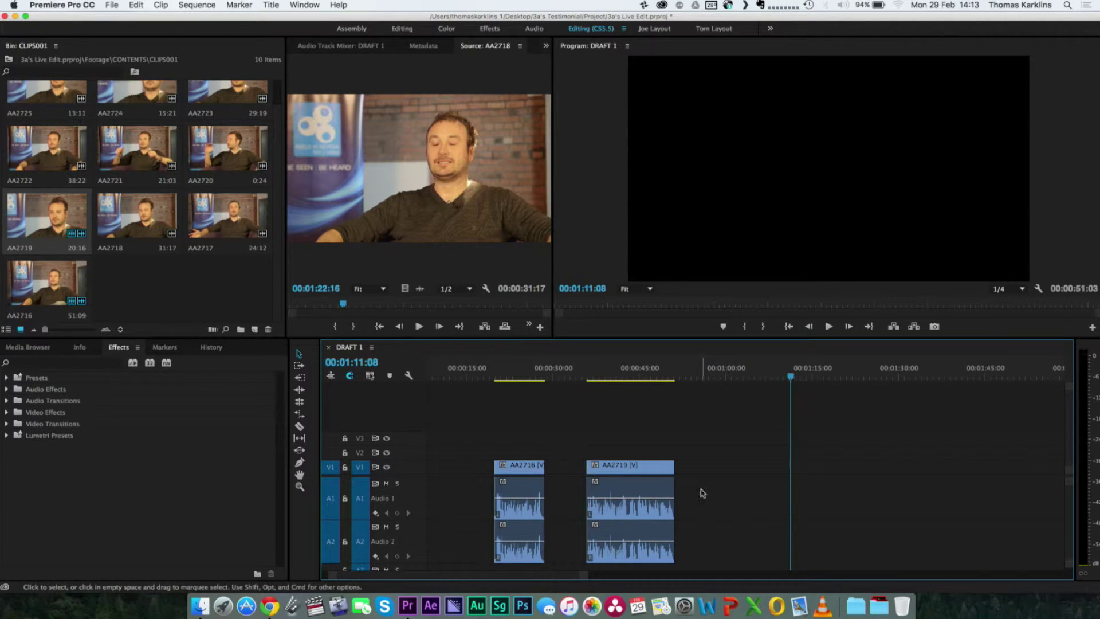
{"action": "left_click_drag", "start_coordinate": [701, 490], "coordinate": [613, 548]}
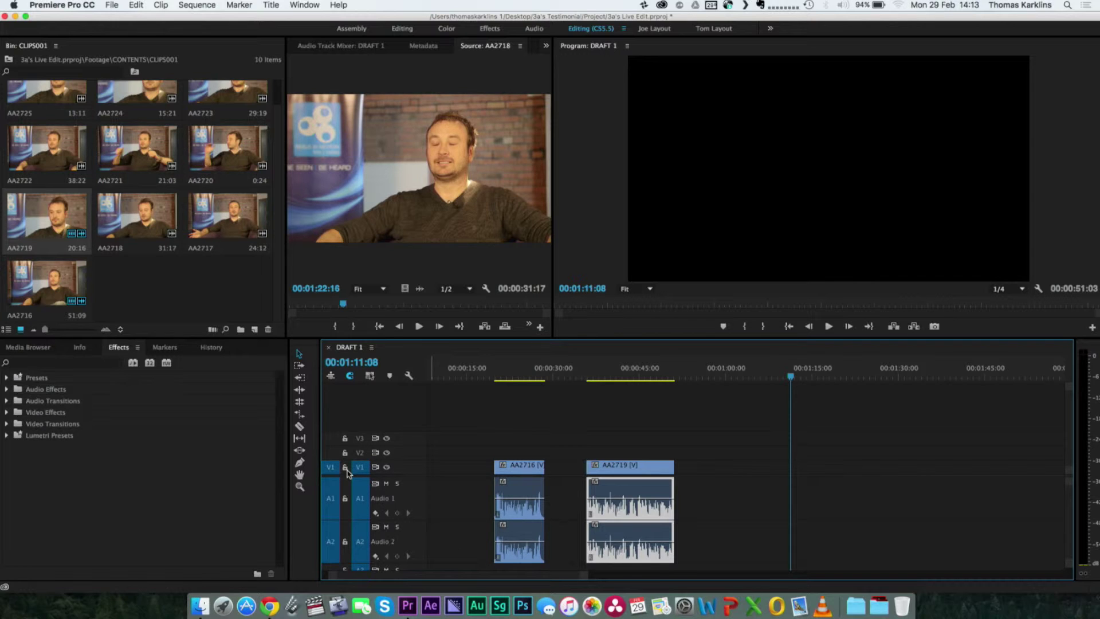
Step: Trim AA2719's in-point later and play back from about 00:36
{"action": "left_click", "coordinate": [708, 443]}
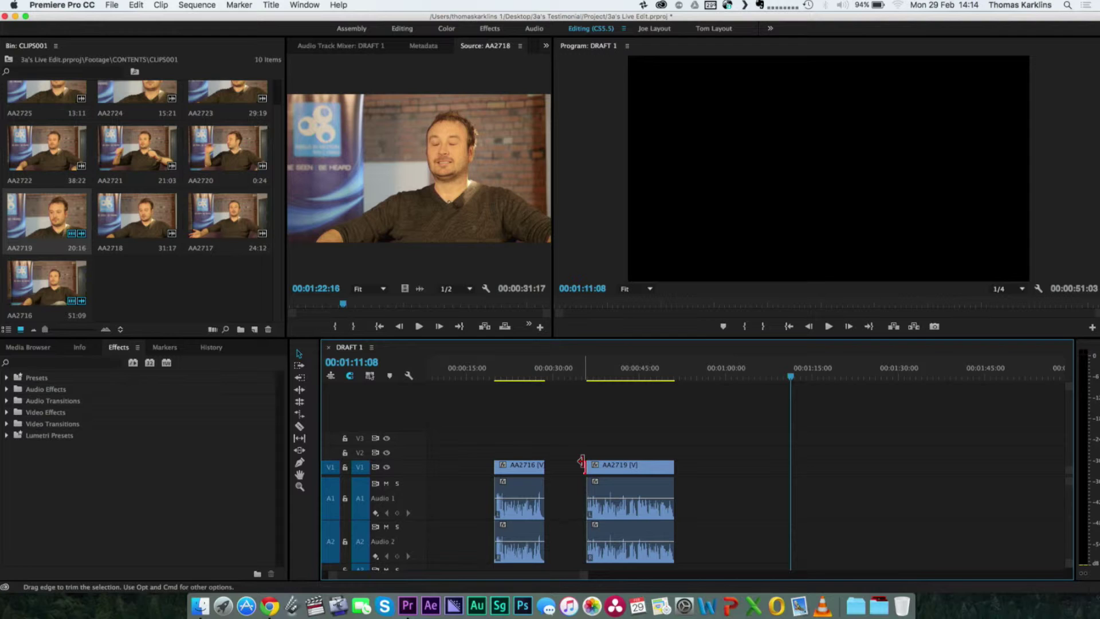
{"action": "left_click_drag", "start_coordinate": [582, 463], "coordinate": [635, 469]}
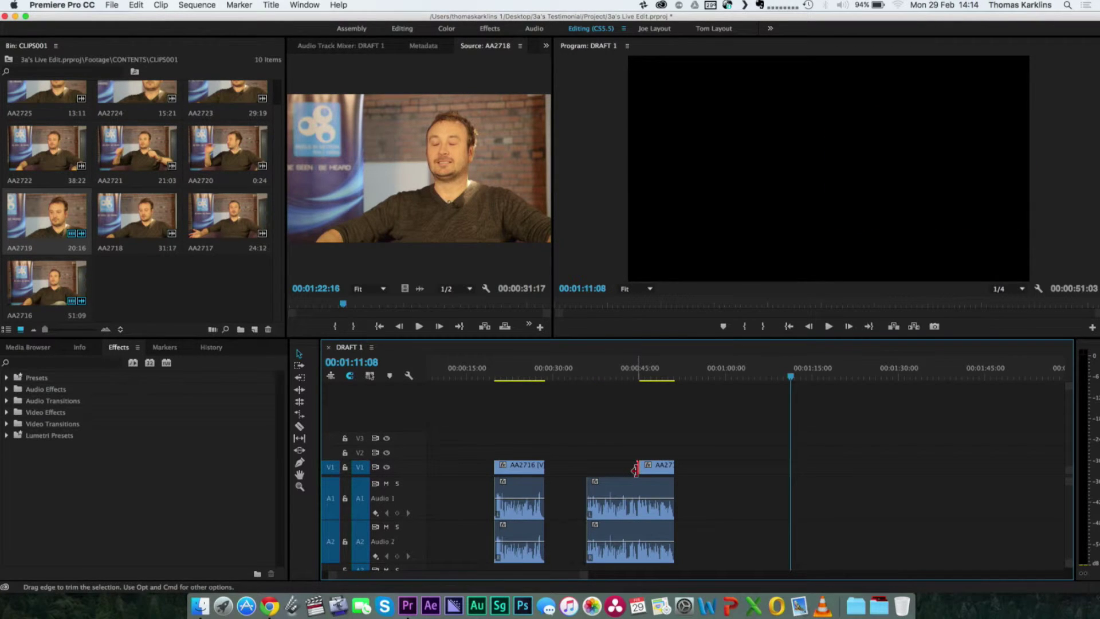
{"action": "left_click", "coordinate": [588, 375]}
{"action": "key", "text": "space"}
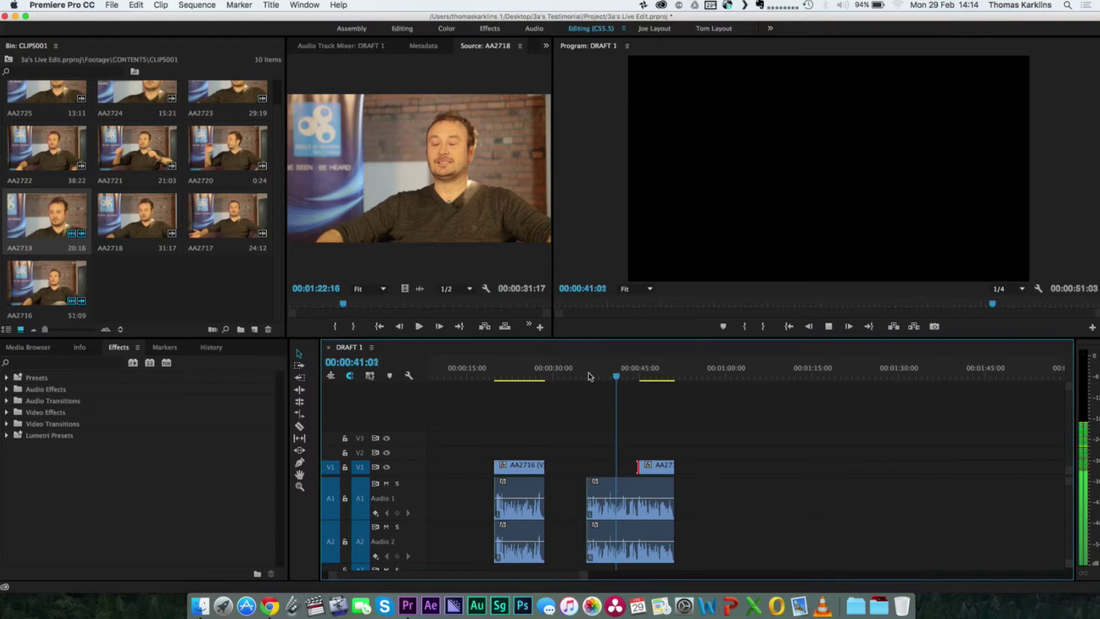
{"action": "key", "text": "space"}
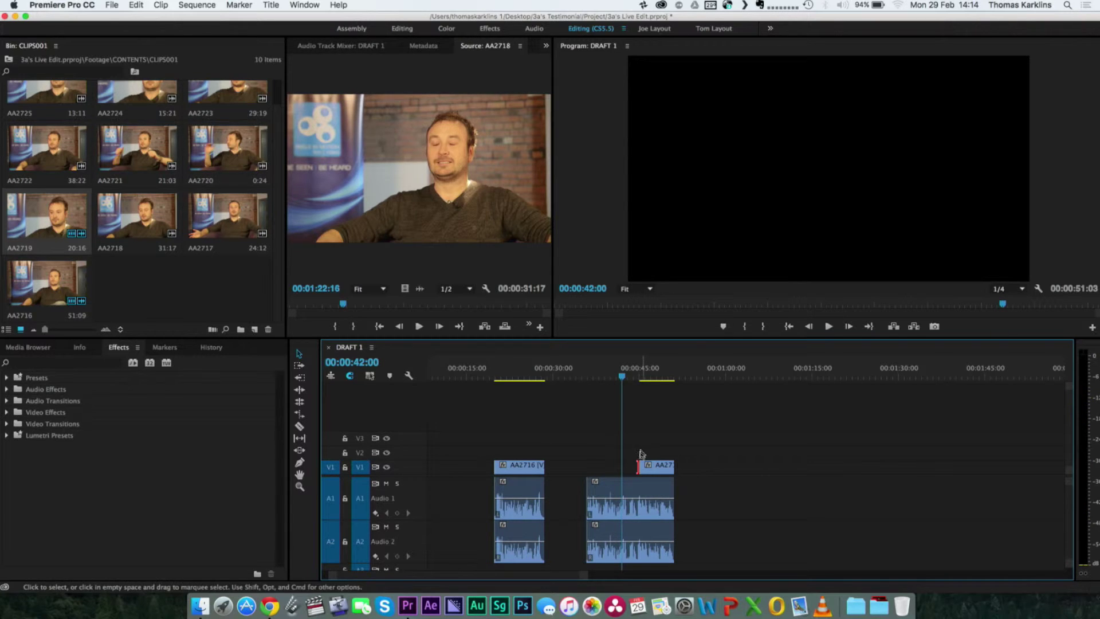
Step: Trim AA2719's in-point further and move the clip left to butt against AA2716
{"action": "left_click_drag", "start_coordinate": [636, 465], "coordinate": [582, 463]}
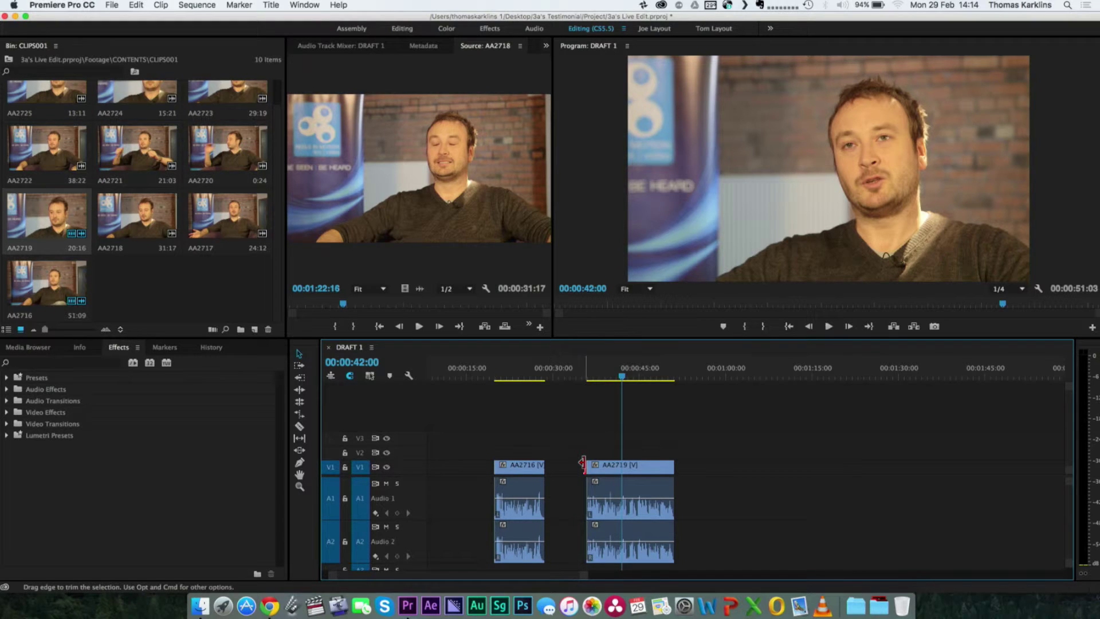
{"action": "left_click", "coordinate": [582, 463]}
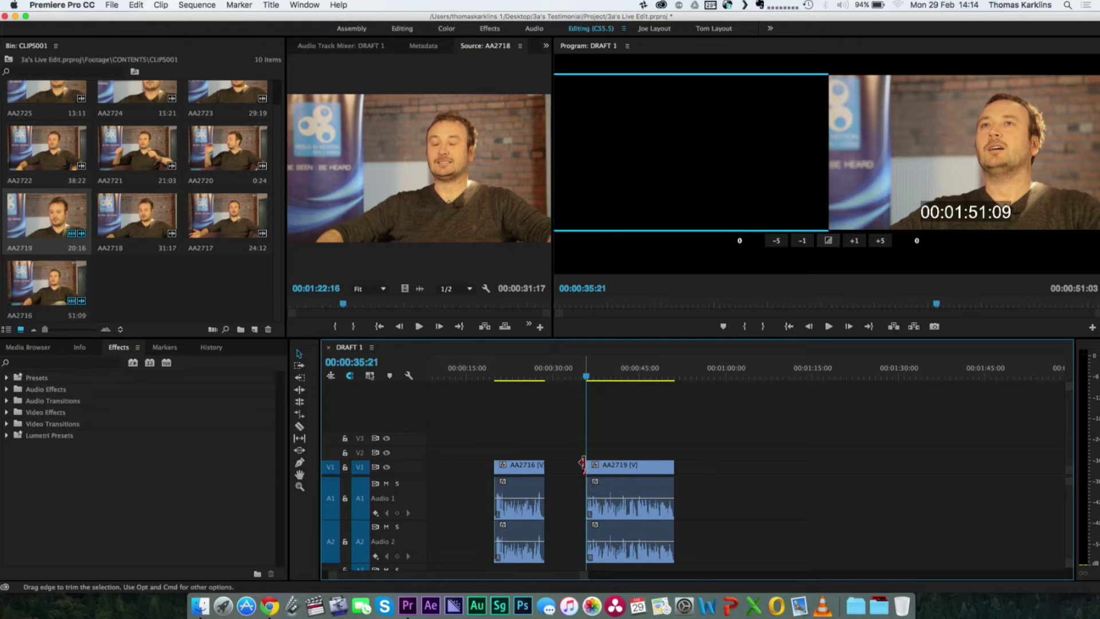
{"action": "left_click", "coordinate": [606, 464]}
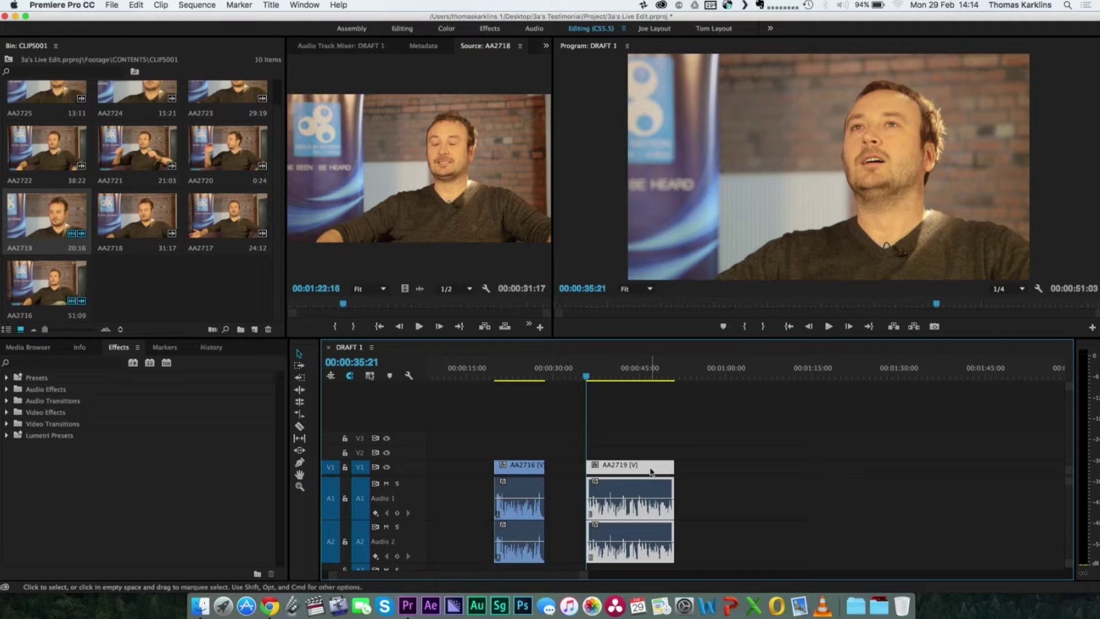
{"action": "left_click_drag", "start_coordinate": [650, 471], "coordinate": [609, 471]}
{"action": "left_click", "coordinate": [536, 373]}
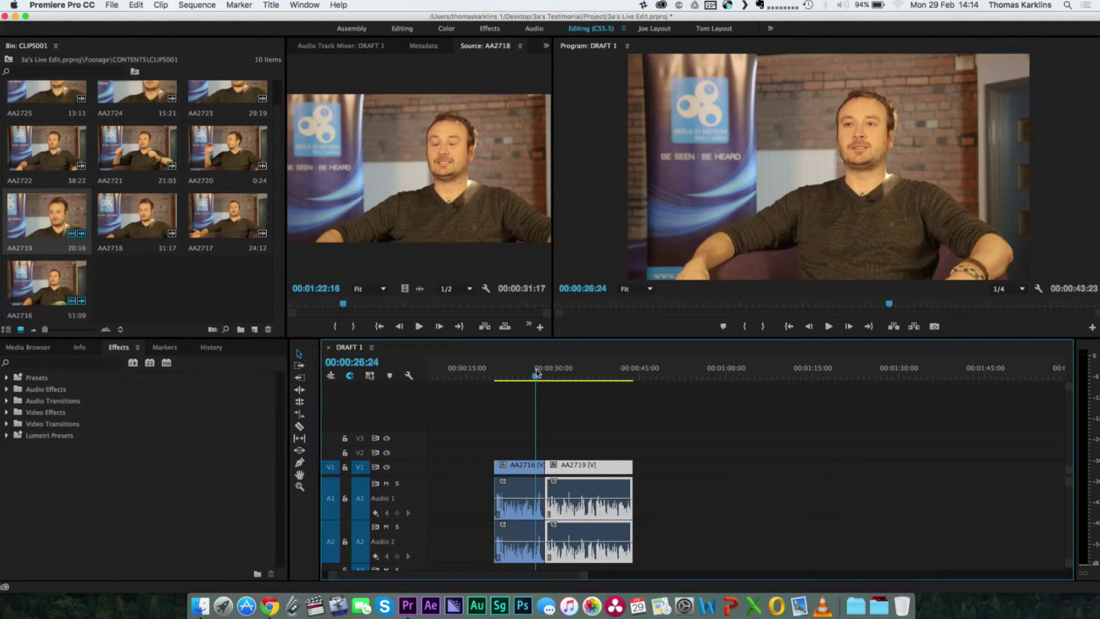
{"action": "left_click_drag", "start_coordinate": [536, 373], "coordinate": [495, 378]}
{"action": "key", "text": "space"}
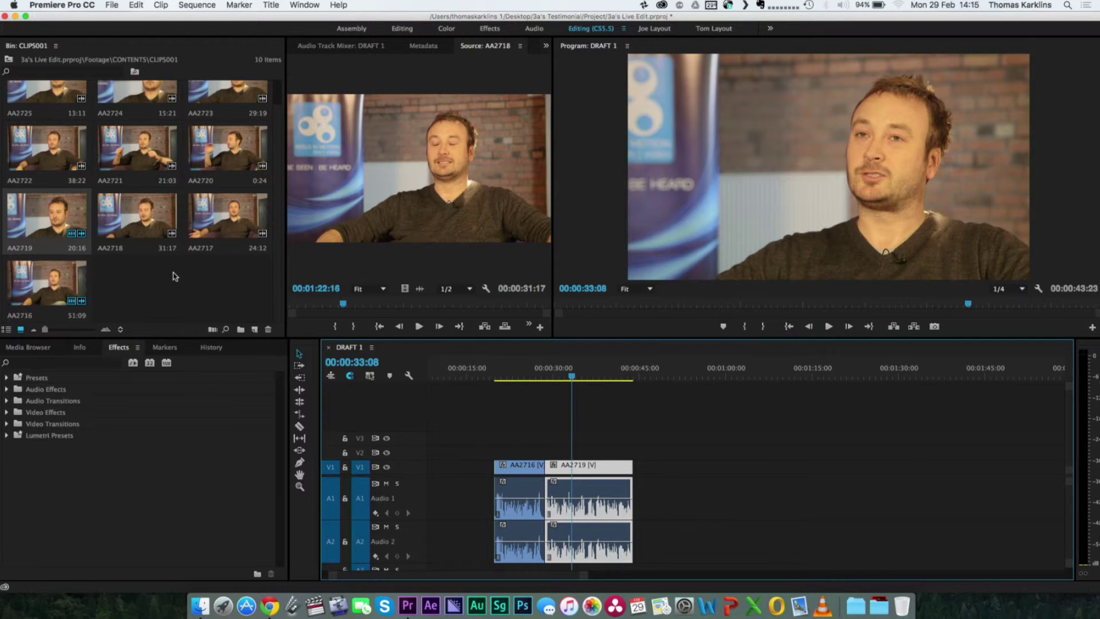
Step: Place AA2724 after AA2719 on the timeline and play back its start
{"action": "scroll", "coordinate": [175, 277], "scroll_direction": "up", "scroll_amount": 2}
{"action": "left_click", "coordinate": [148, 114]}
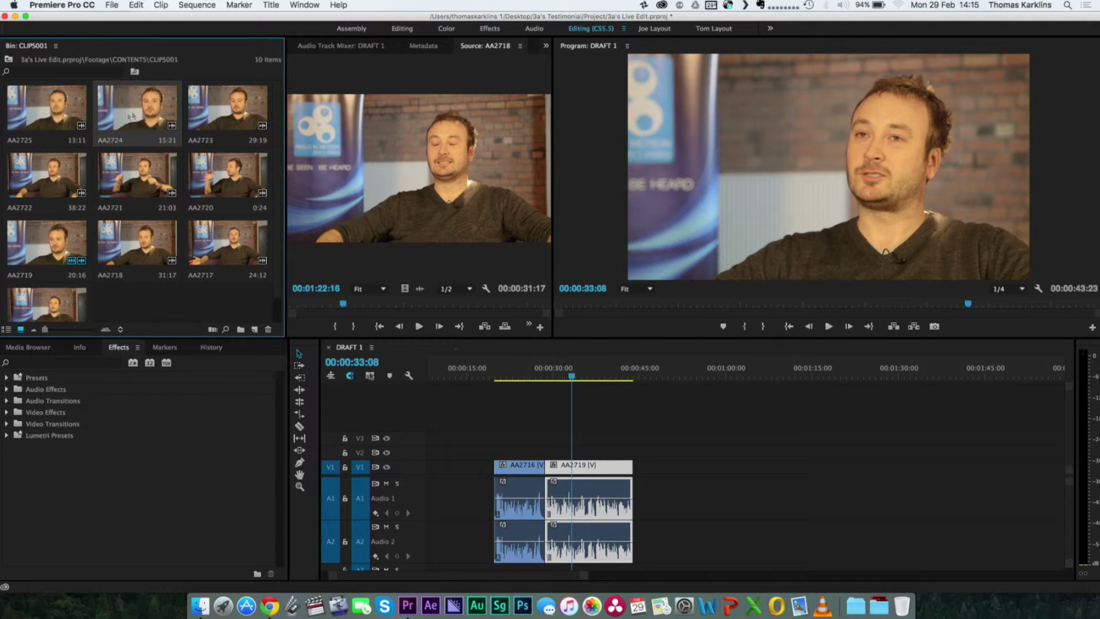
{"action": "left_click_drag", "start_coordinate": [136, 115], "coordinate": [641, 505]}
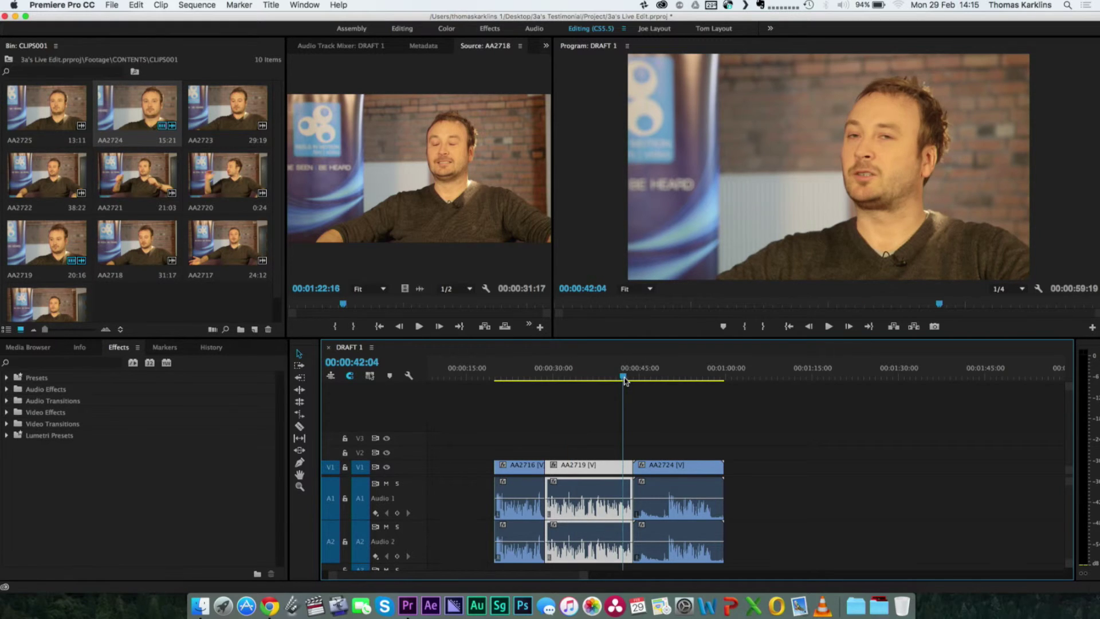
{"action": "key", "text": "space"}
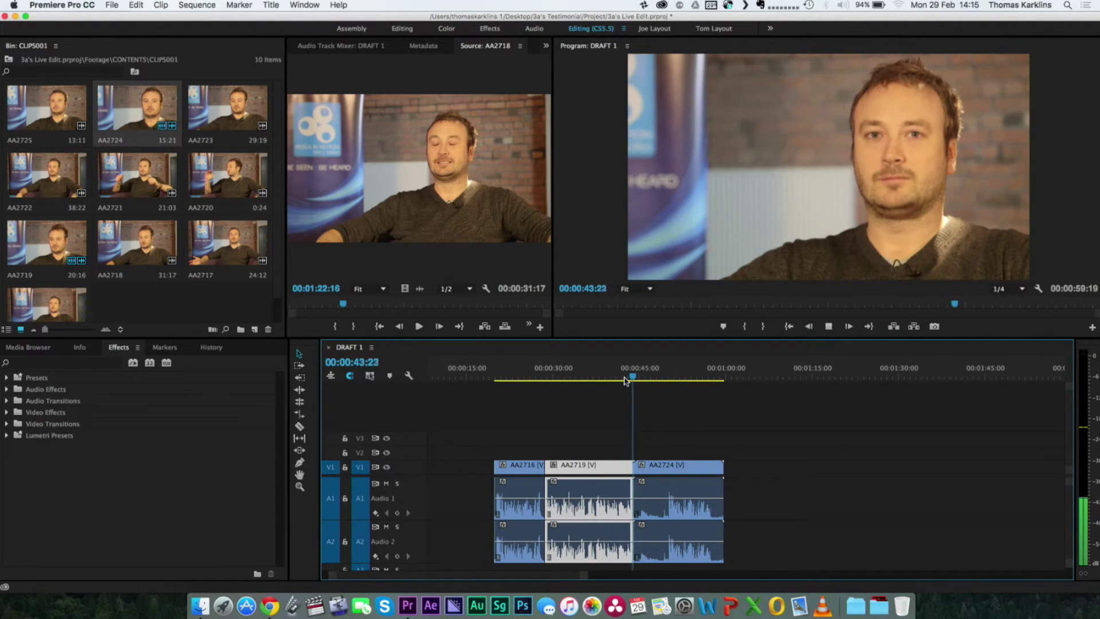
{"action": "left_click", "coordinate": [624, 379]}
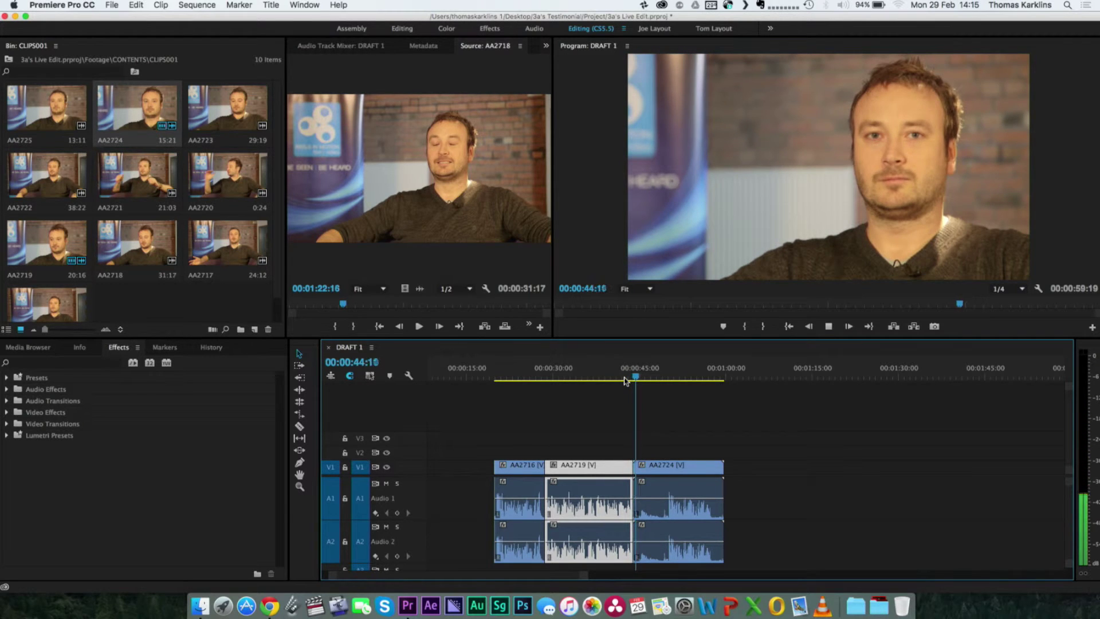
{"action": "key", "text": "space"}
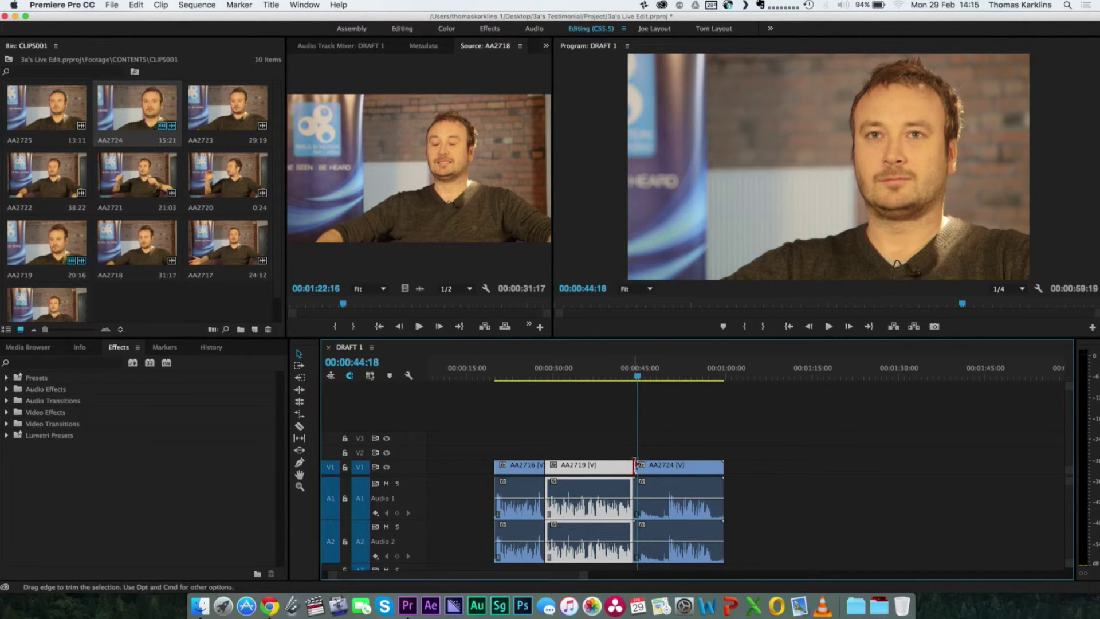
Step: With Linked Selection on, trim AA2724's in-point and ripple delete the gap
{"action": "mouse_move", "coordinate": [634, 465]}
{"action": "left_mouse_down"}
{"action": "mouse_move", "coordinate": [667, 467]}
{"action": "mouse_move", "coordinate": [635, 469]}
{"action": "left_mouse_up"}
{"action": "left_click", "coordinate": [370, 375]}
{"action": "left_click_drag", "start_coordinate": [634, 467], "coordinate": [668, 468]}
{"action": "left_click", "coordinate": [650, 468]}
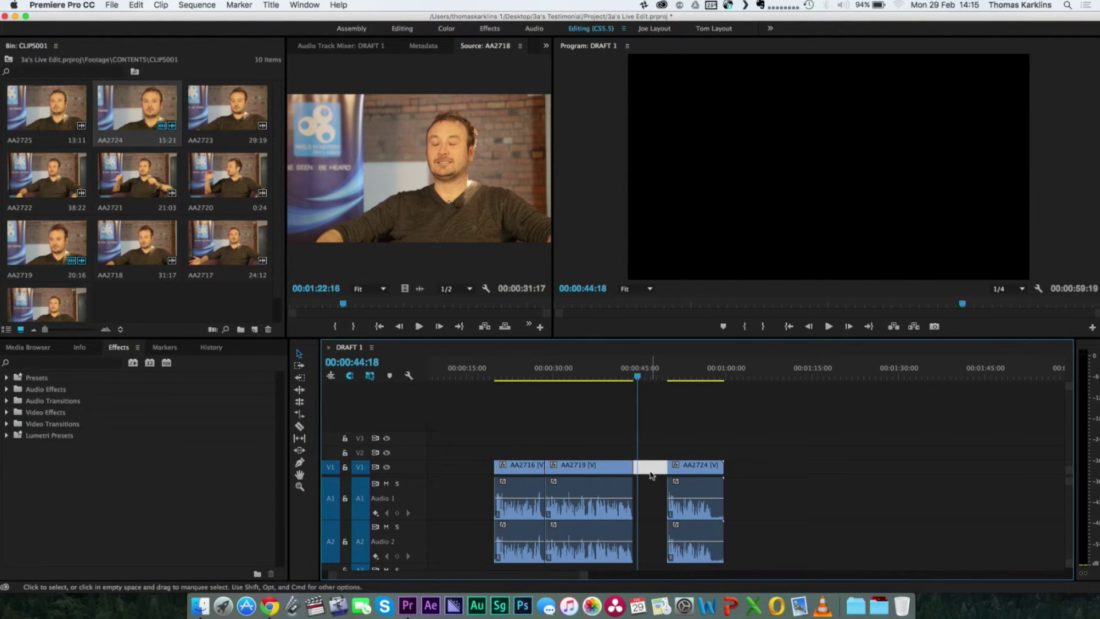
{"action": "key", "text": "Delete"}
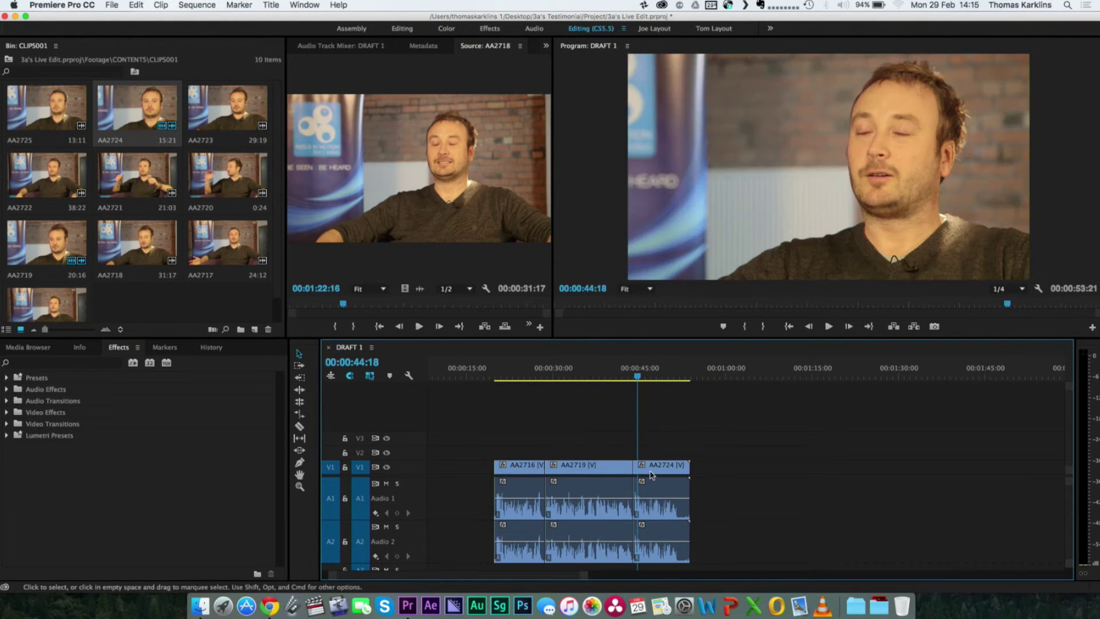
{"action": "left_click", "coordinate": [537, 376]}
{"action": "key", "text": "space"}
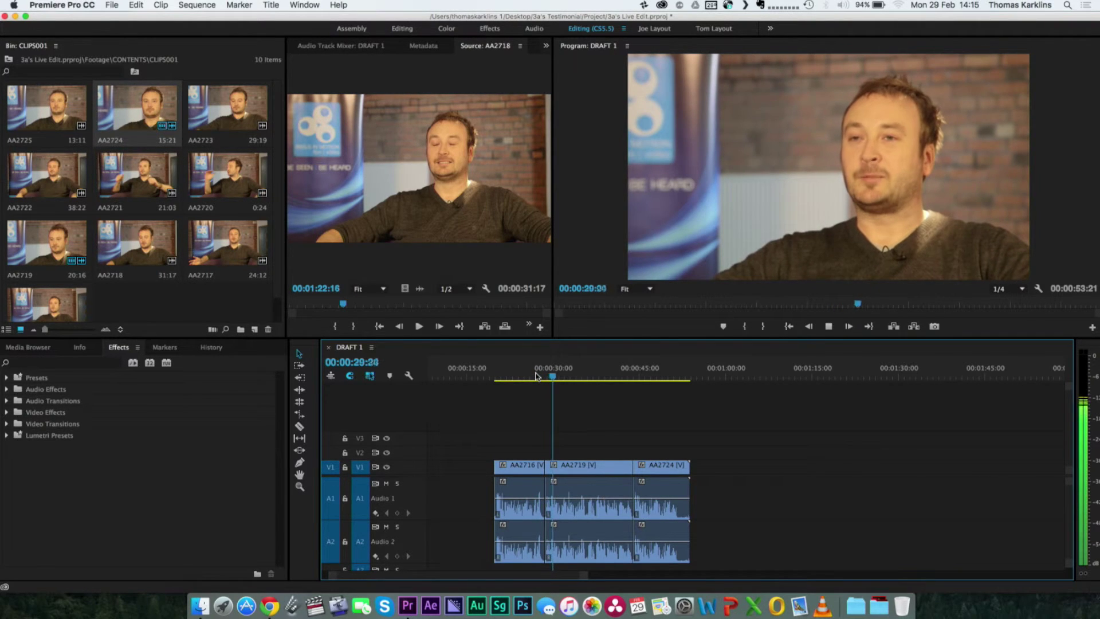
{"action": "key", "text": "space"}
{"action": "left_click", "coordinate": [537, 376]}
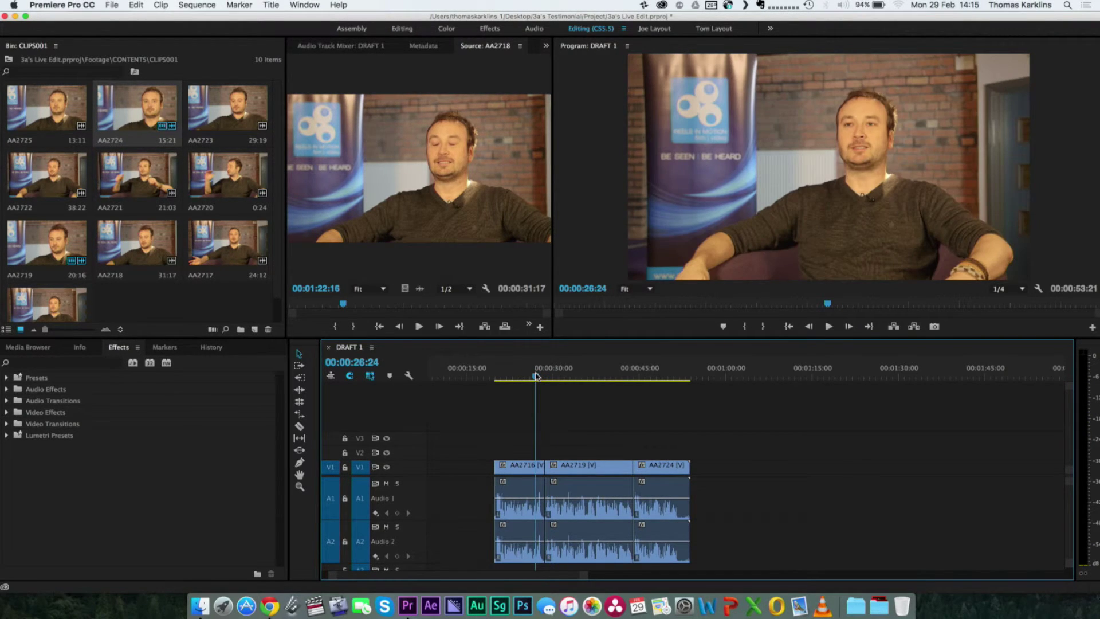
{"action": "key", "text": "space"}
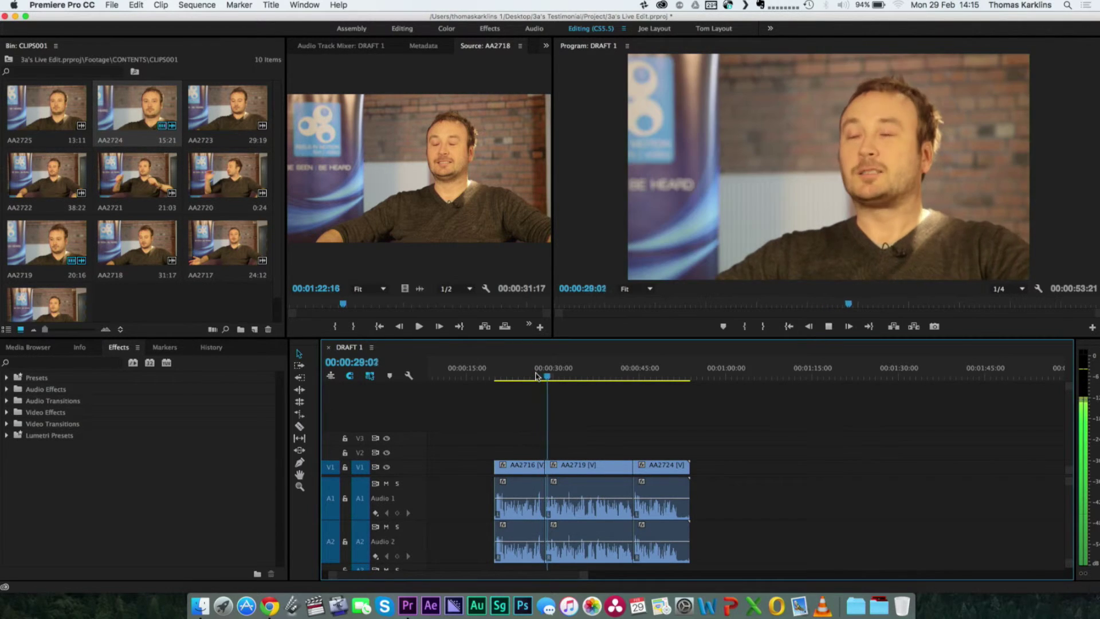
{"action": "key", "text": "space"}
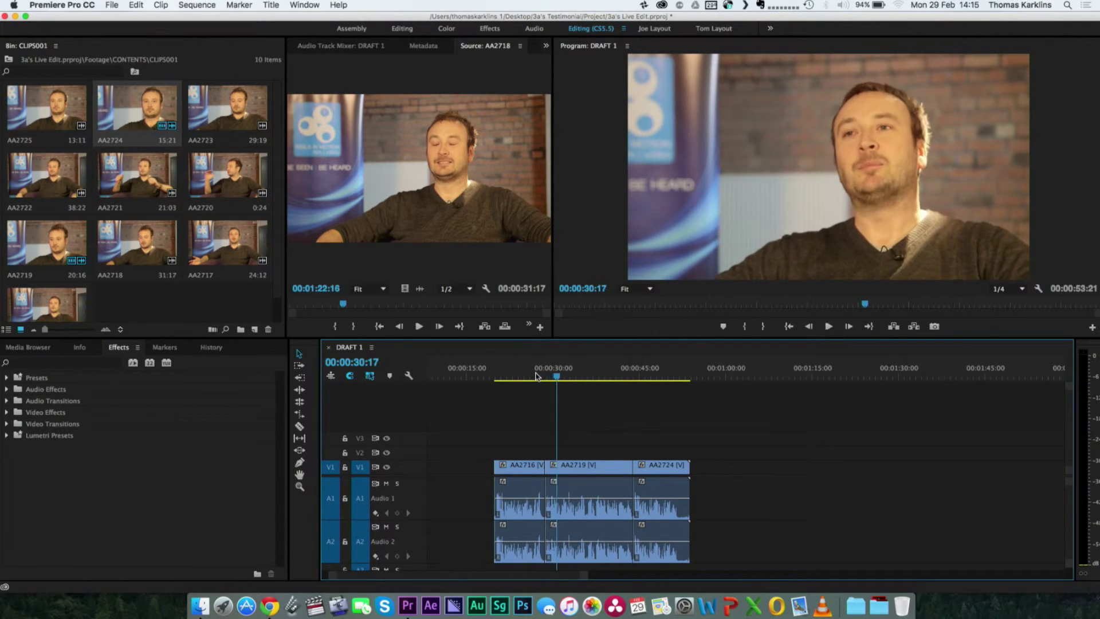
{"action": "left_click", "coordinate": [630, 375]}
{"action": "key", "text": "space"}
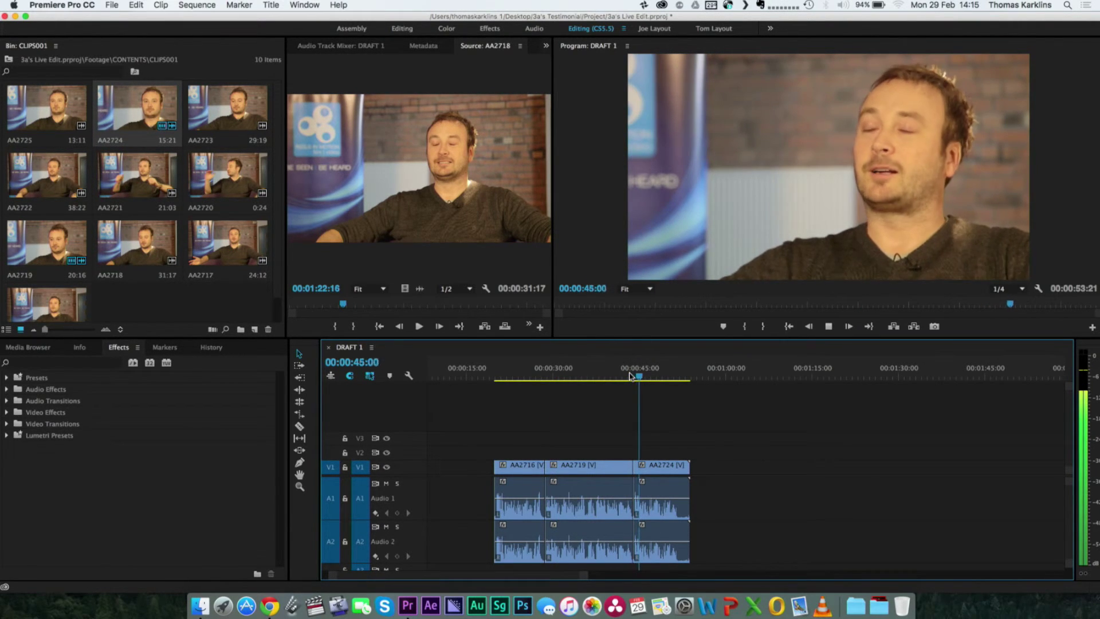
{"action": "left_click", "coordinate": [630, 375]}
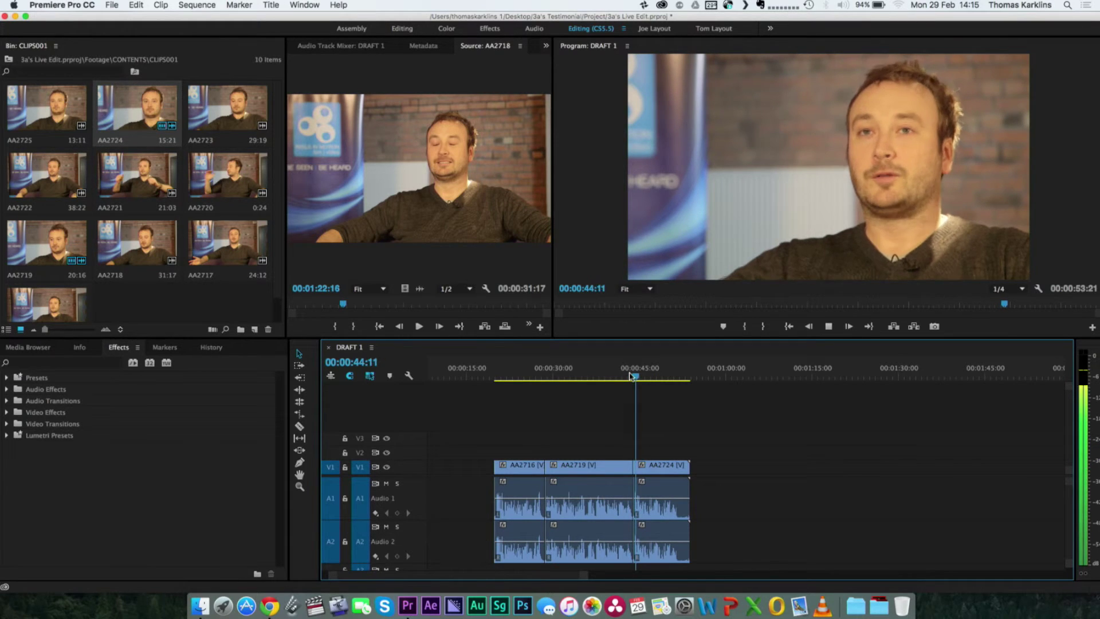
{"action": "left_click", "coordinate": [630, 375]}
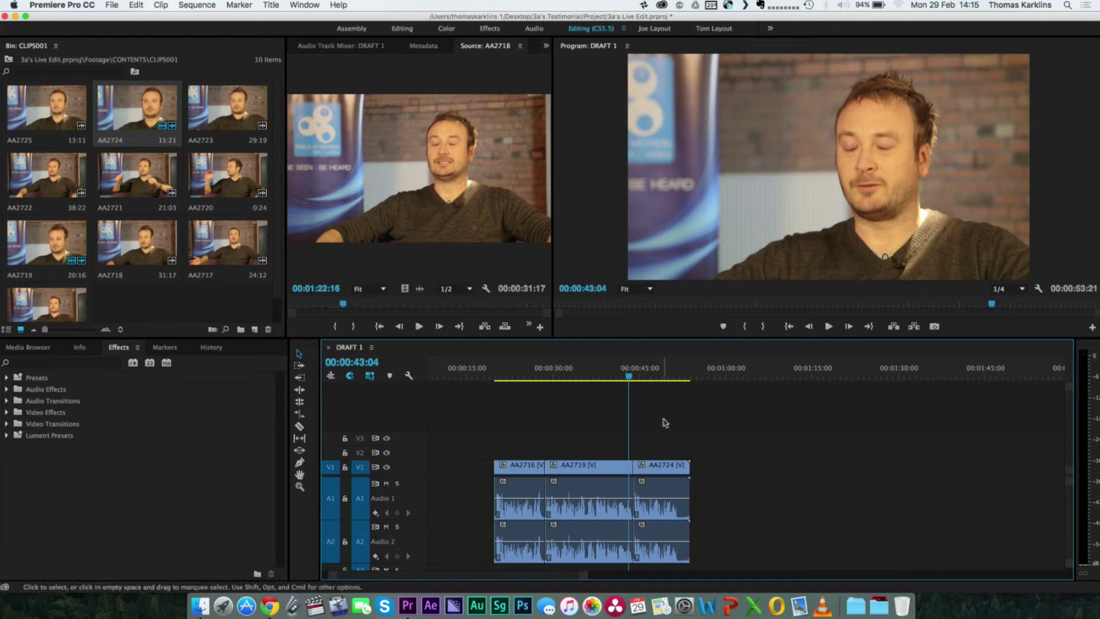
Step: Remove AA2724 and place AA2720 and AA2721 in the sequence at about 1:02
{"action": "left_click", "coordinate": [668, 493]}
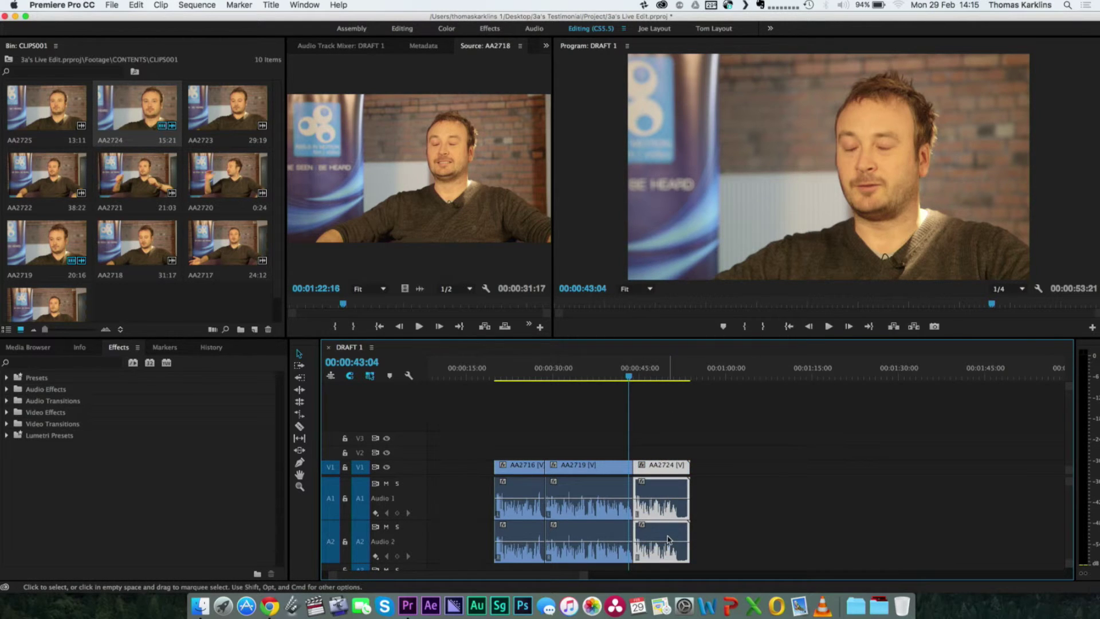
{"action": "key", "text": "Delete"}
{"action": "left_click", "coordinate": [244, 191]}
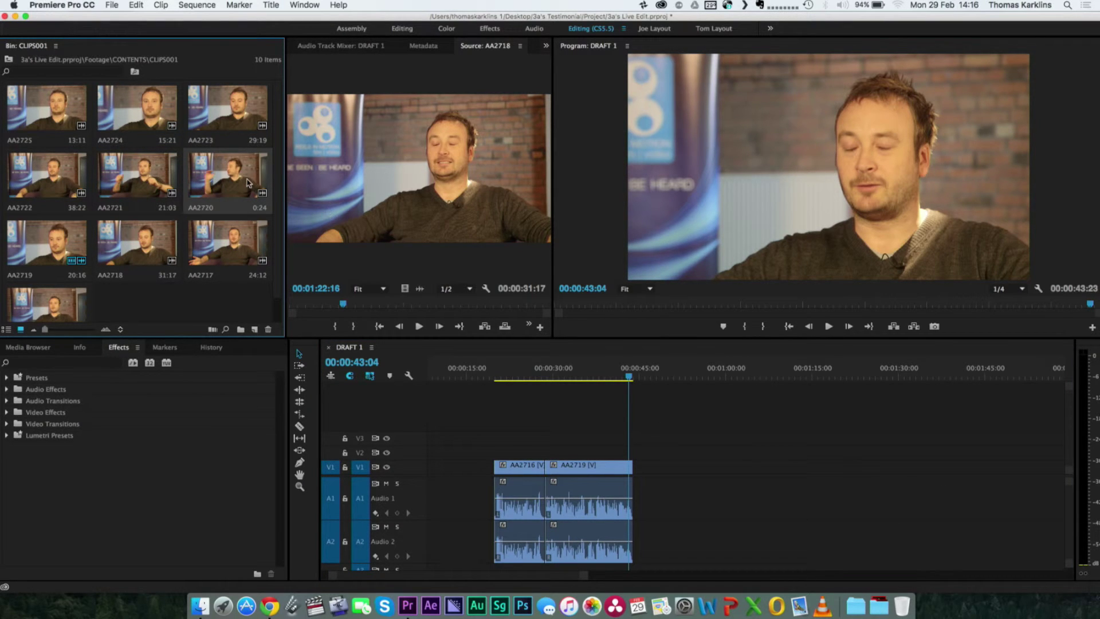
{"action": "double_click", "coordinate": [248, 182]}
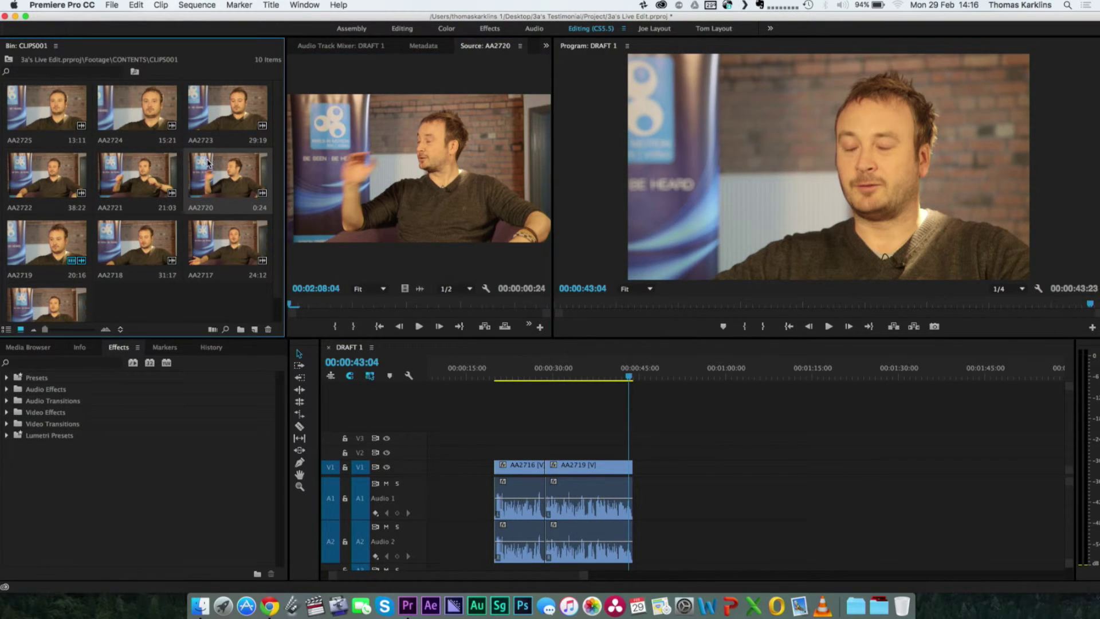
{"action": "left_click_drag", "start_coordinate": [208, 163], "coordinate": [739, 467]}
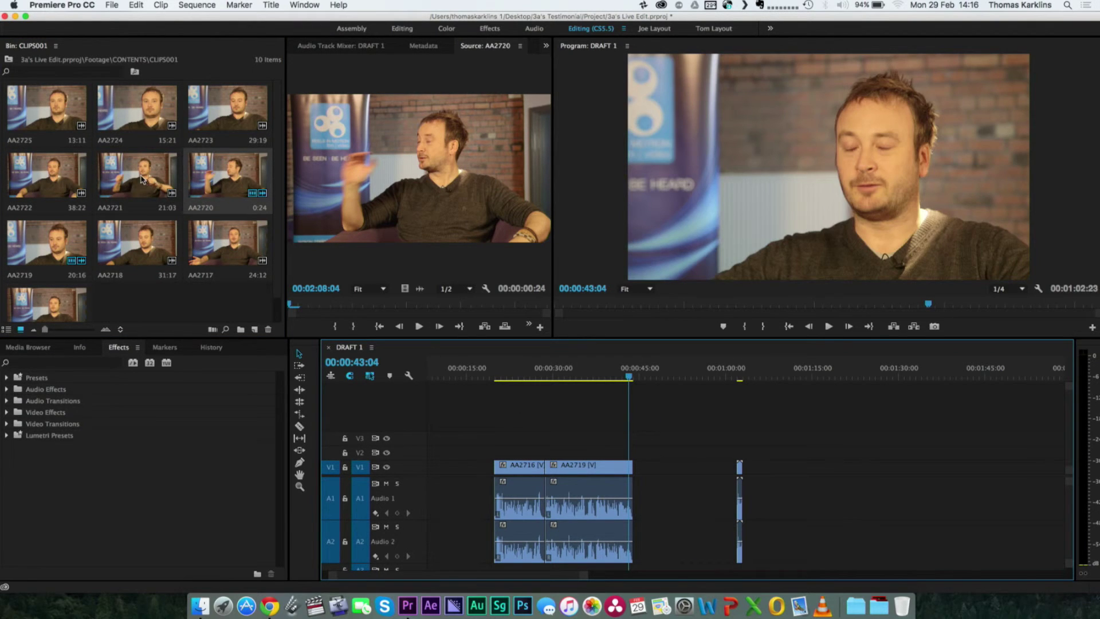
{"action": "left_click_drag", "start_coordinate": [144, 179], "coordinate": [744, 489]}
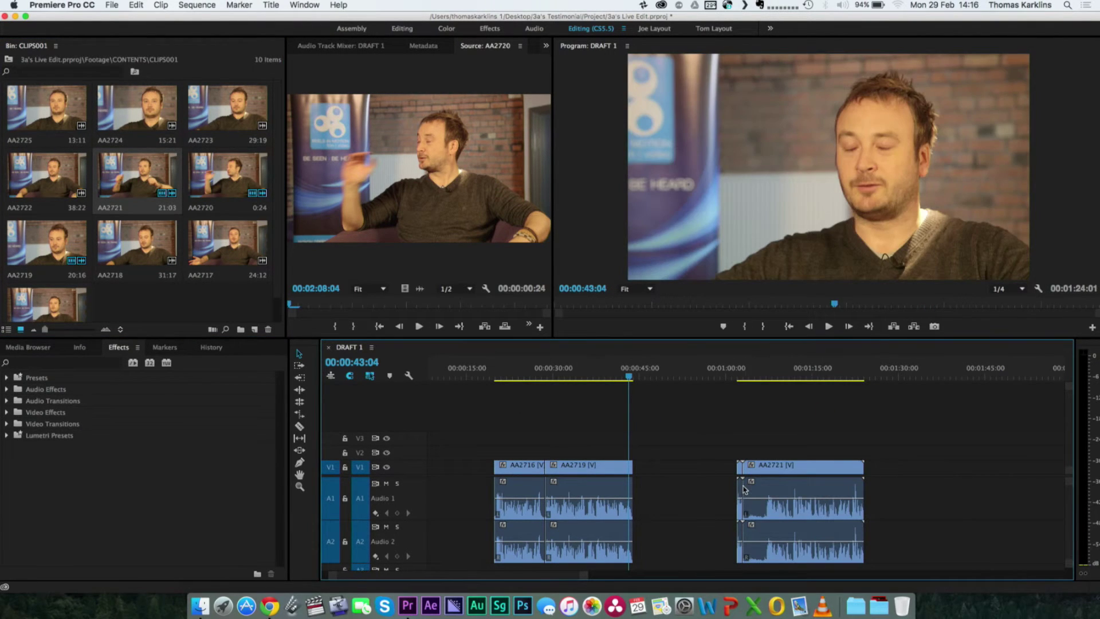
Step: Play back AA2721 from 00:01:01:09, stopping at 00:01:03:13
{"action": "left_click", "coordinate": [735, 375]}
{"action": "key", "text": "space"}
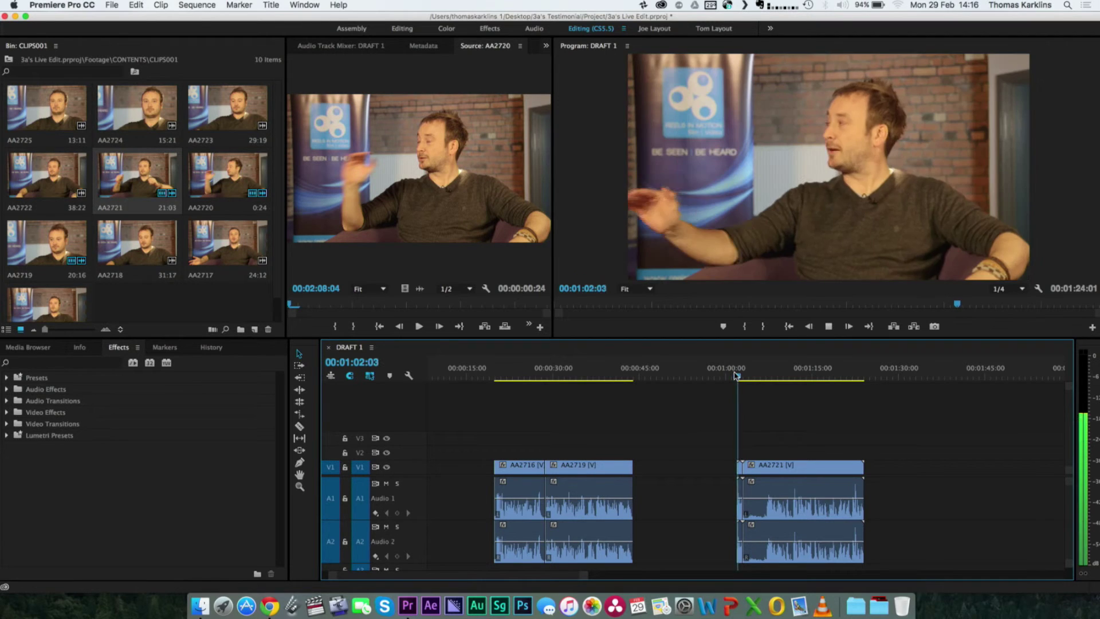
{"action": "left_click", "coordinate": [735, 375]}
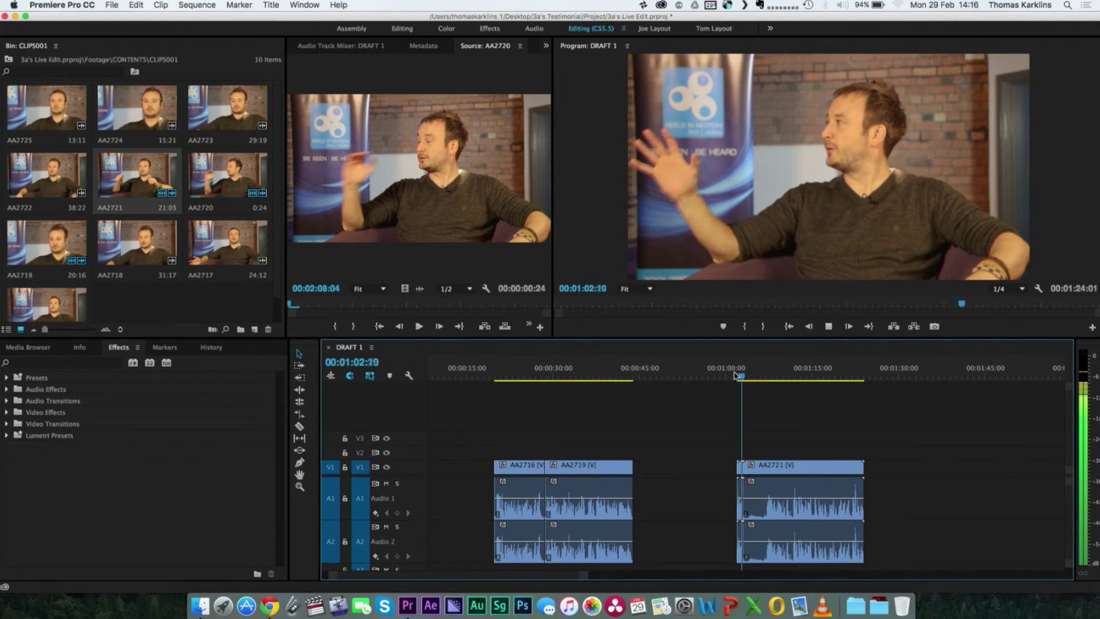
{"action": "left_click", "coordinate": [735, 375]}
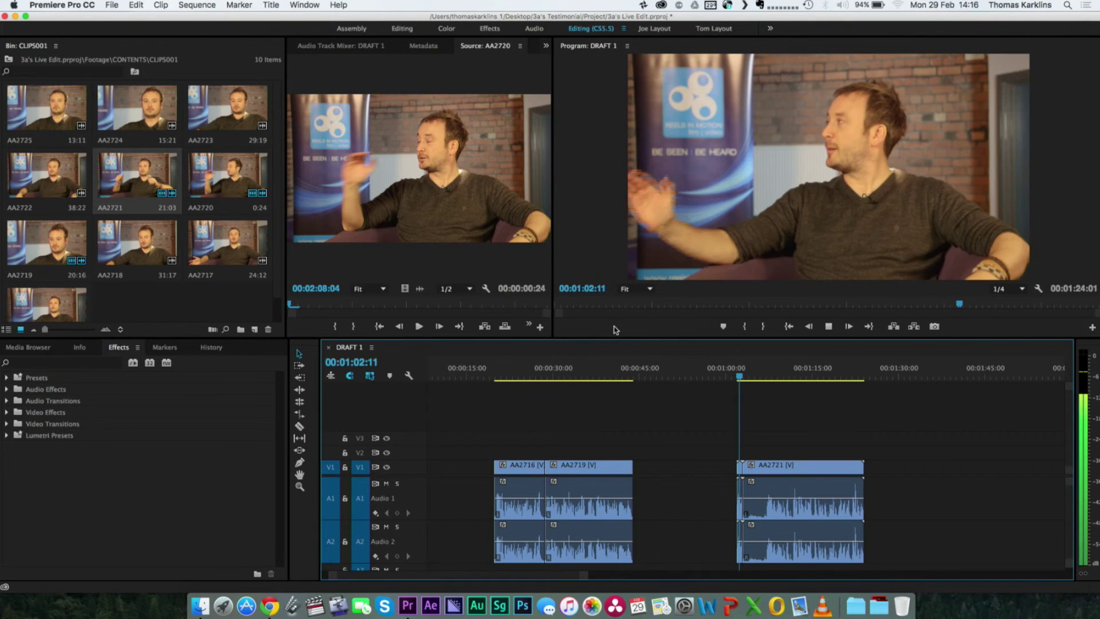
{"action": "key", "text": "space"}
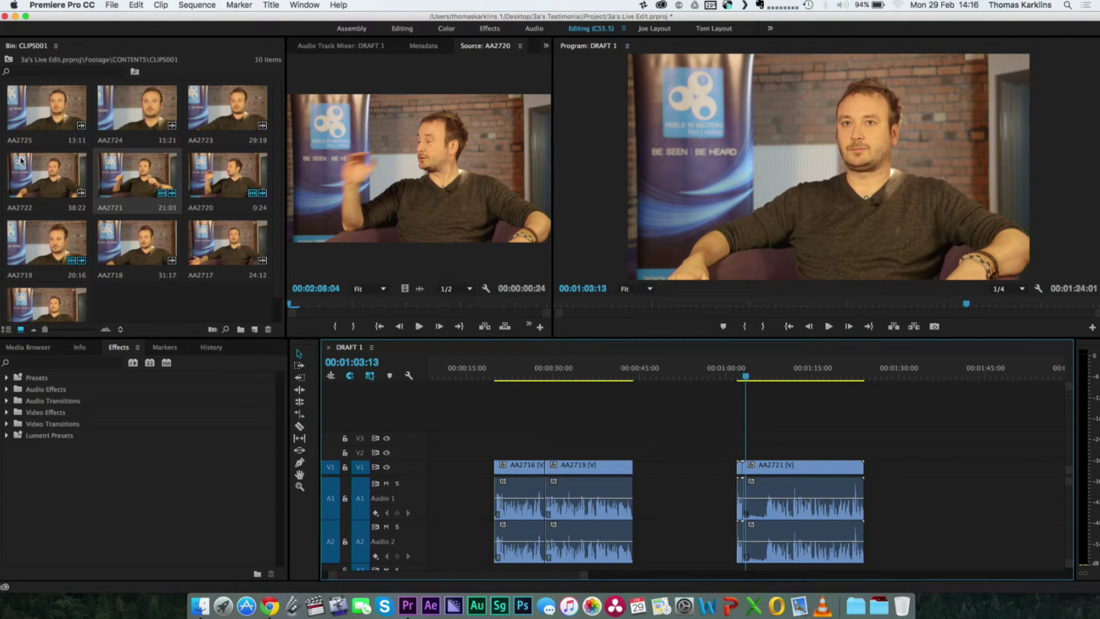
Step: Add AA2722 after AA2721, ripple-delete the gap between them, and play across the cut
{"action": "left_click_drag", "start_coordinate": [24, 177], "coordinate": [882, 465]}
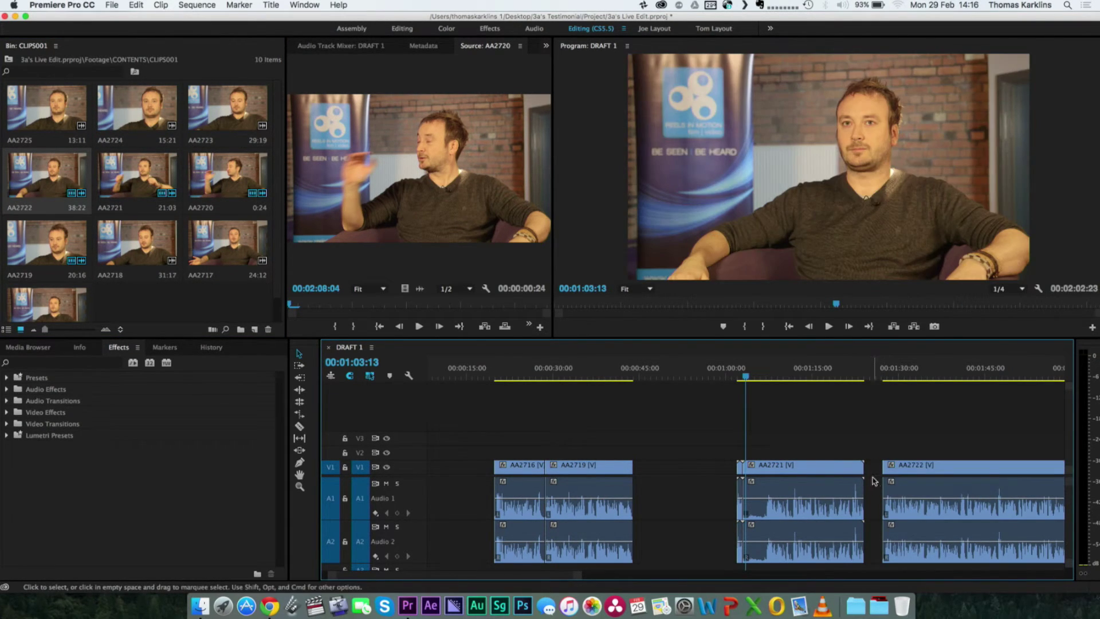
{"action": "left_click", "coordinate": [873, 480]}
{"action": "key", "text": "Delete"}
{"action": "left_click", "coordinate": [853, 378]}
{"action": "key", "text": "space"}
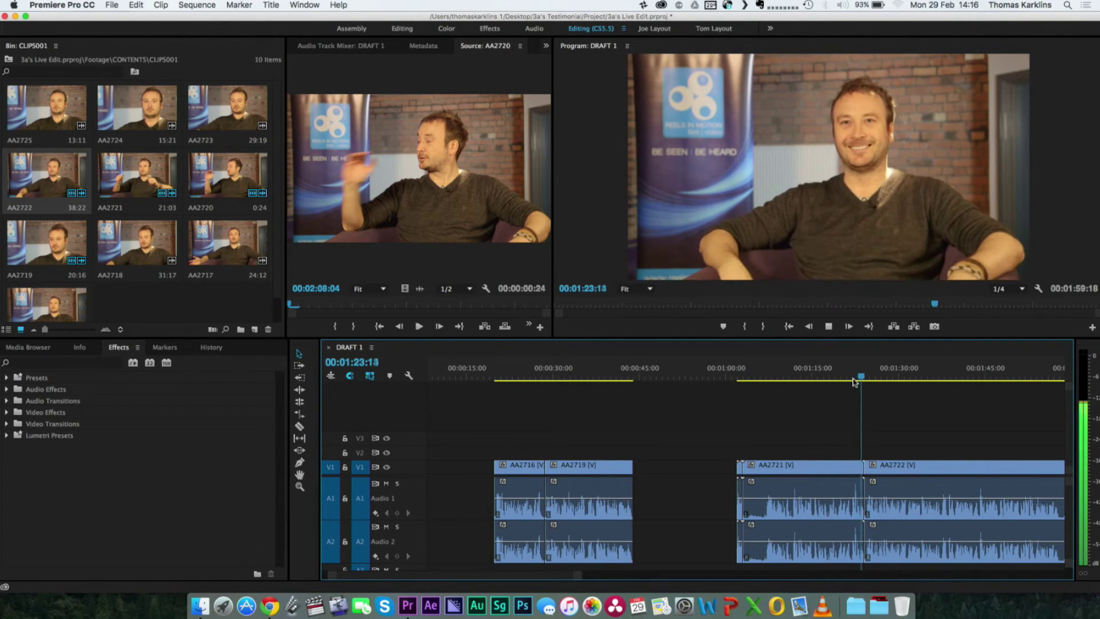
Step: Replay the cut from 01:21:24 and return the playhead there
{"action": "left_click", "coordinate": [852, 378]}
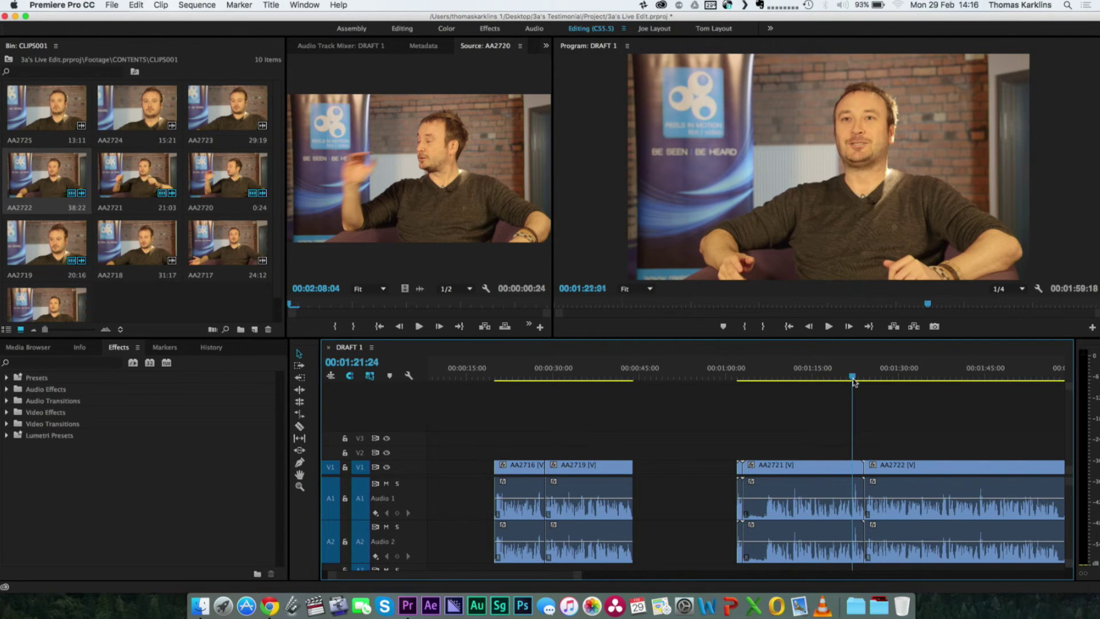
{"action": "key", "text": "space"}
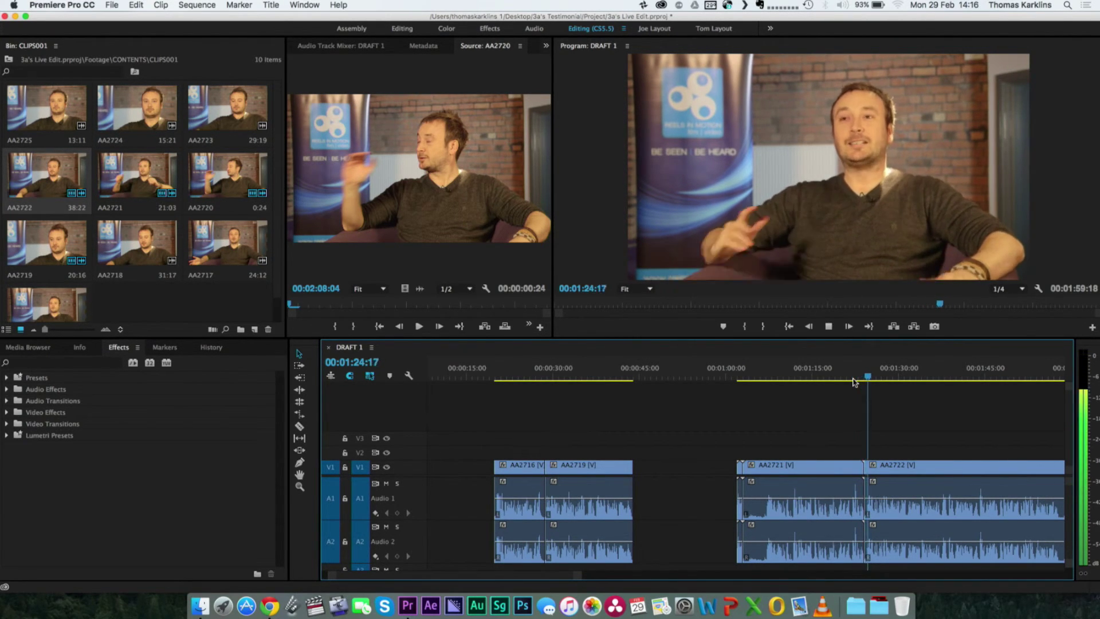
{"action": "left_click", "coordinate": [853, 378]}
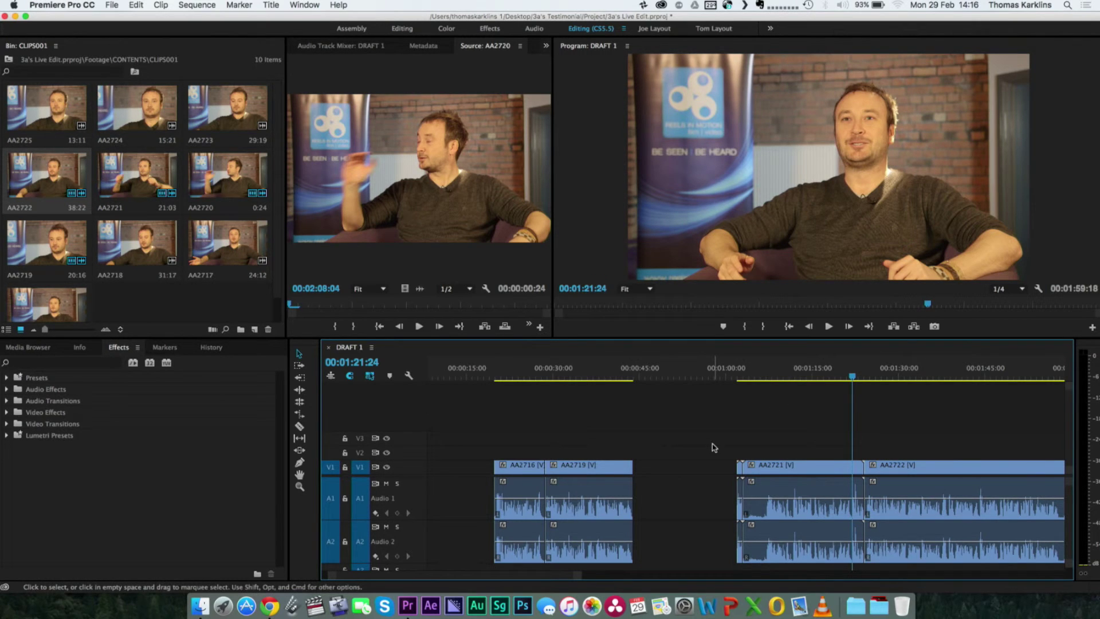
Step: Delete the short sliver at the head of AA2721, then select AA2721 and AA2722
{"action": "left_click_drag", "start_coordinate": [712, 445], "coordinate": [737, 505]}
{"action": "key", "text": "Delete"}
{"action": "left_click_drag", "start_coordinate": [713, 436], "coordinate": [986, 603]}
Step: Delete AA2721 and AA2722 and place AA2725 in the sequence near 01:00
{"action": "key", "text": "Delete"}
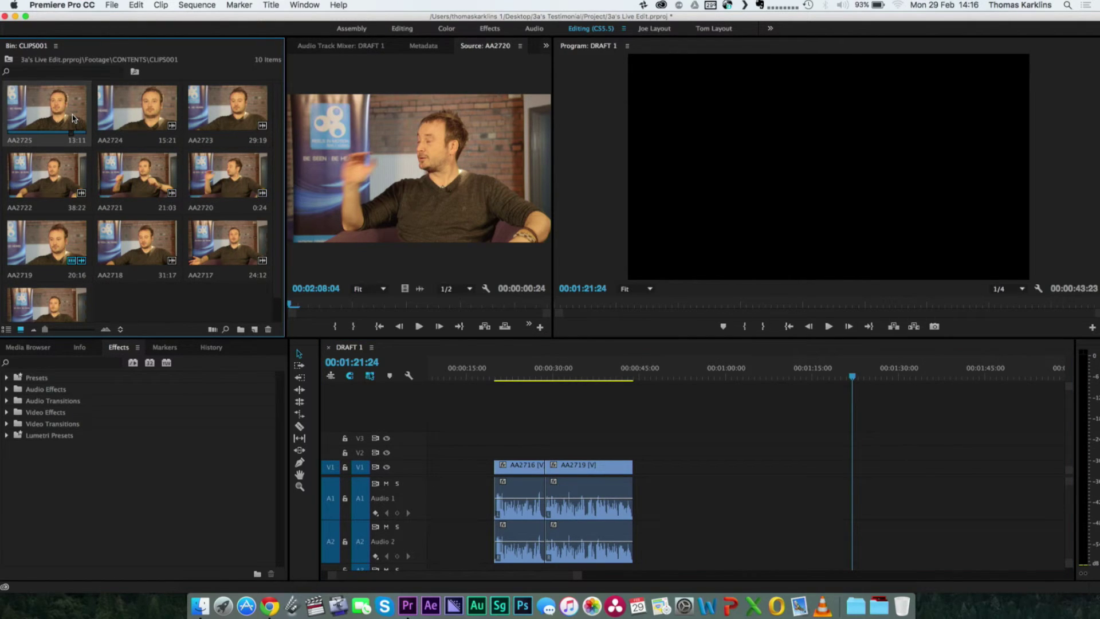
{"action": "double_click", "coordinate": [39, 119]}
{"action": "left_click_drag", "start_coordinate": [39, 119], "coordinate": [713, 475]}
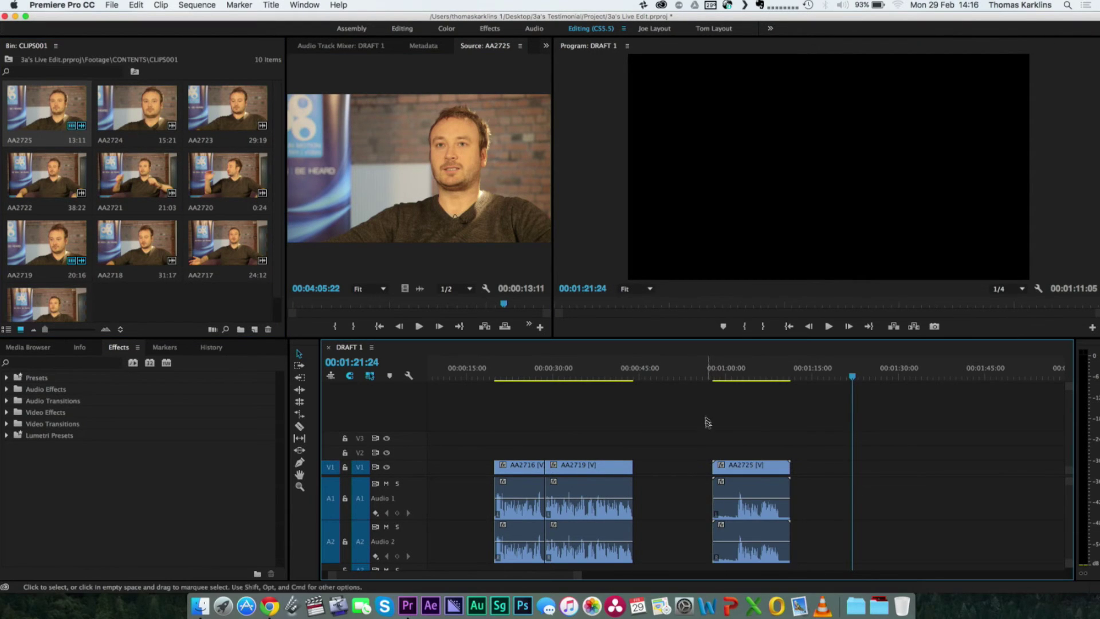
Step: Preview AA2725 and trim its start up to 01:01:04
{"action": "left_click", "coordinate": [729, 375]}
{"action": "key", "text": "space"}
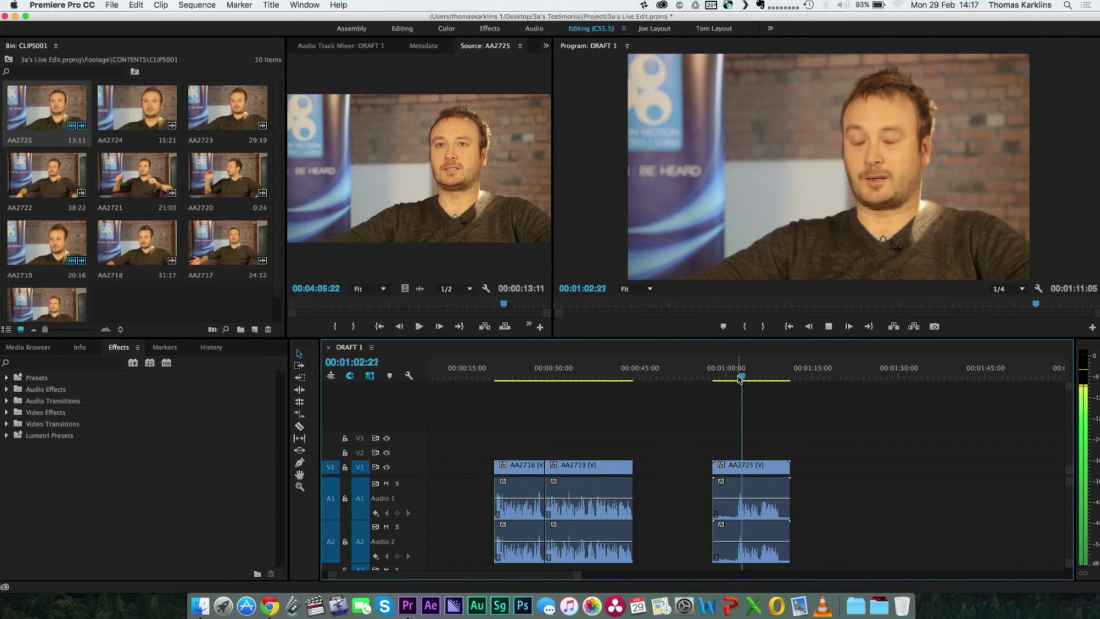
{"action": "key", "text": "space"}
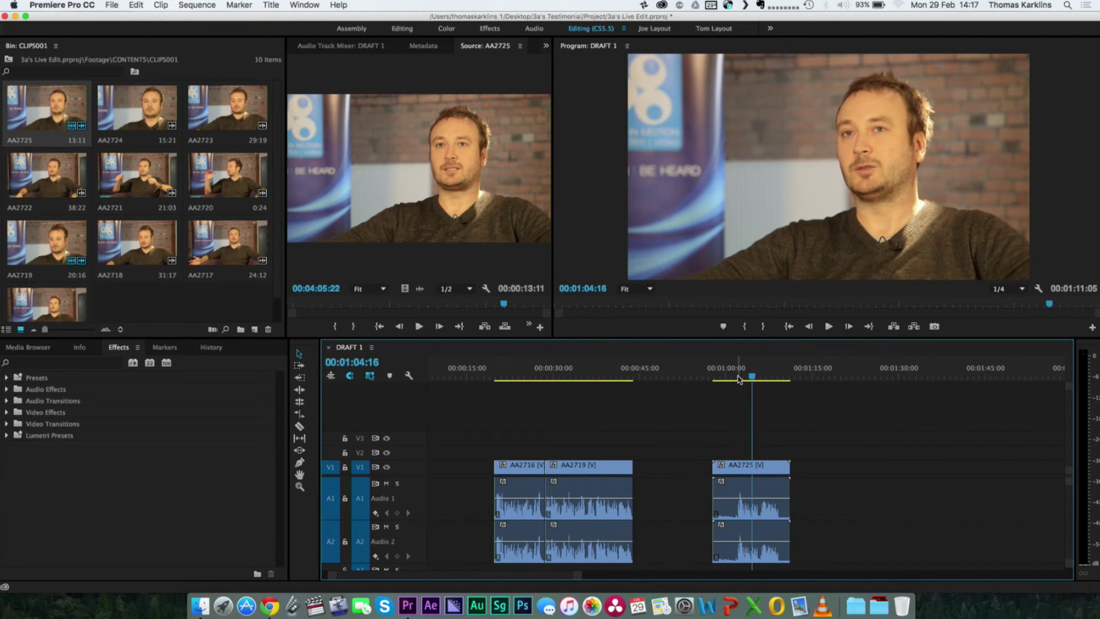
{"action": "left_click", "coordinate": [733, 378]}
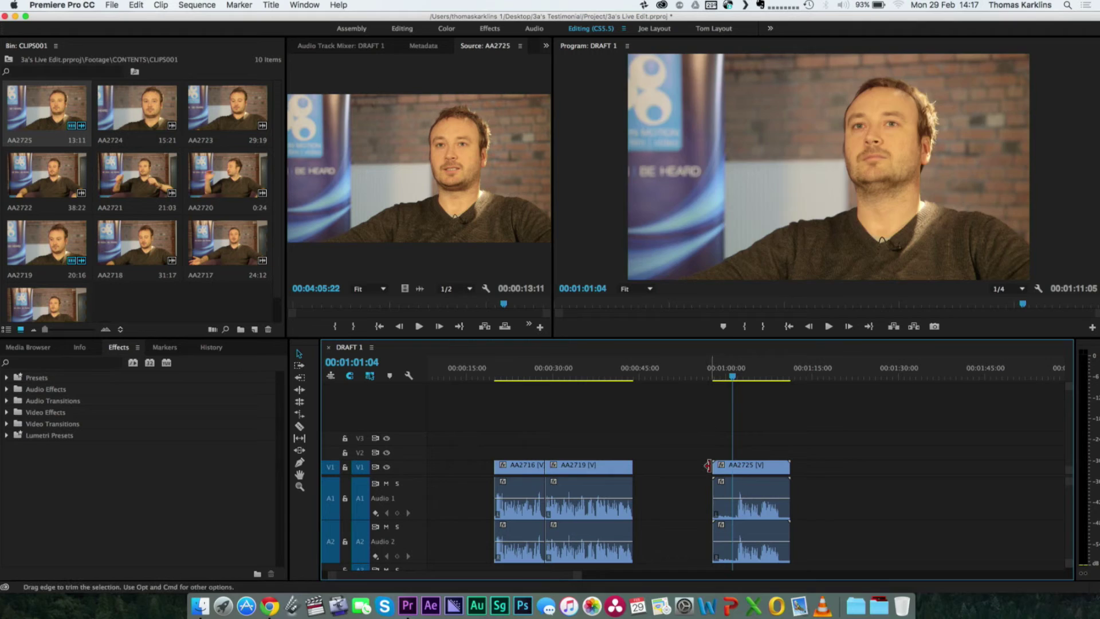
{"action": "left_click_drag", "start_coordinate": [713, 466], "coordinate": [731, 469]}
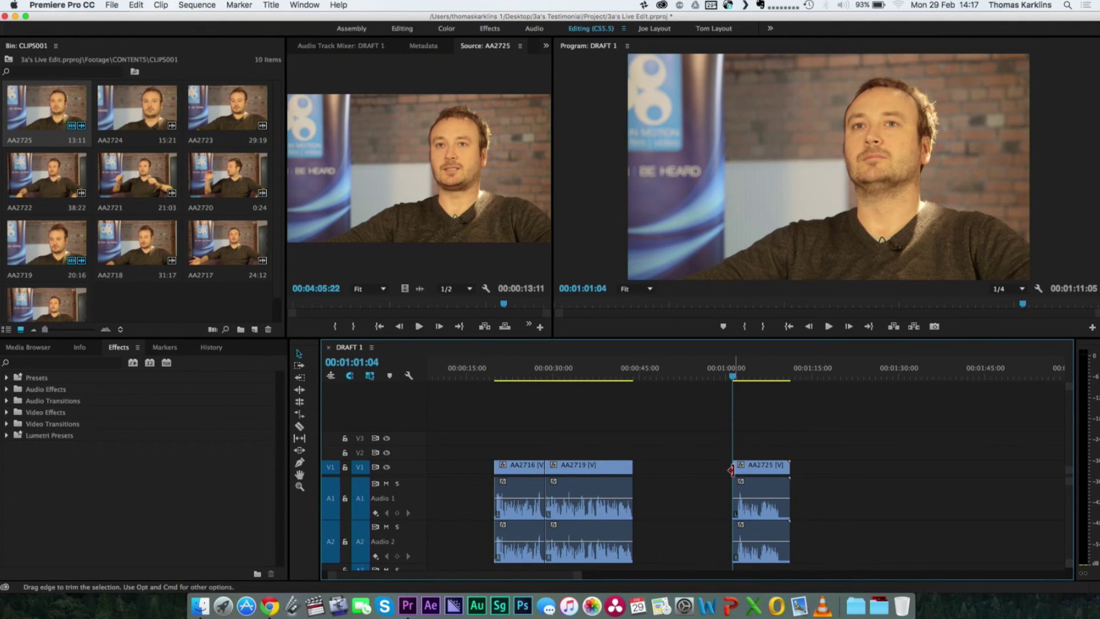
Step: Refine AA2725's in point further, trimming its start to 01:02:02
{"action": "key", "text": "="}
{"action": "key", "text": "="}
{"action": "key", "text": "="}
{"action": "key", "text": "space"}
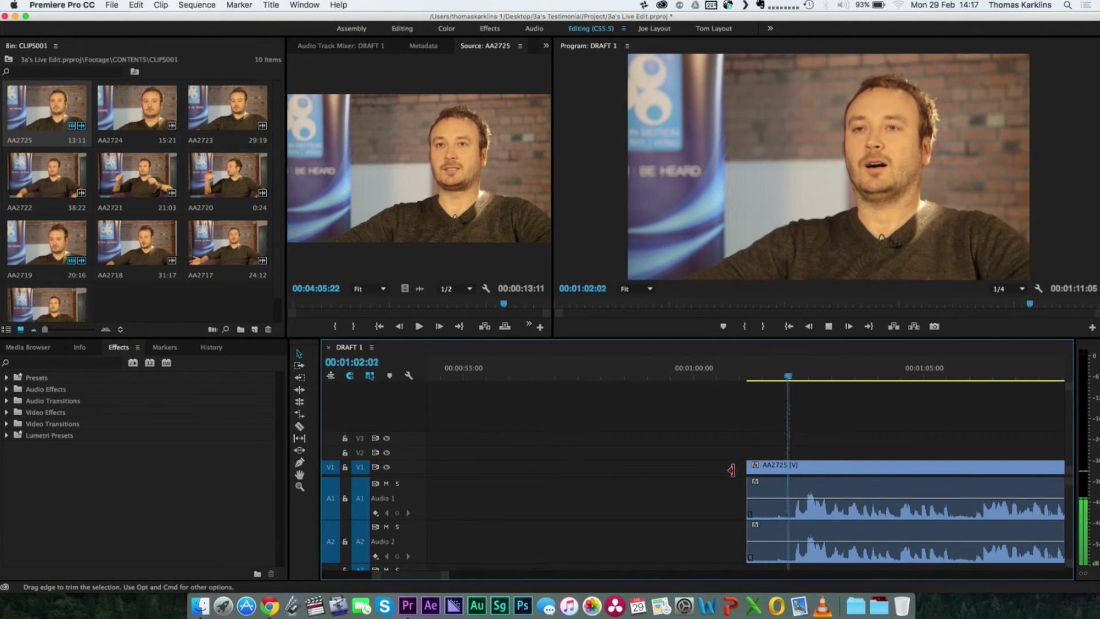
{"action": "key", "text": "space"}
{"action": "left_click_drag", "start_coordinate": [744, 466], "coordinate": [789, 467]}
{"action": "key", "text": "-"}
{"action": "key", "text": "-"}
{"action": "key", "text": "-"}
Step: Ripple-delete the gap so AA2725 follows AA2719 directly, returning to about 00:00:44
{"action": "left_click", "coordinate": [715, 465]}
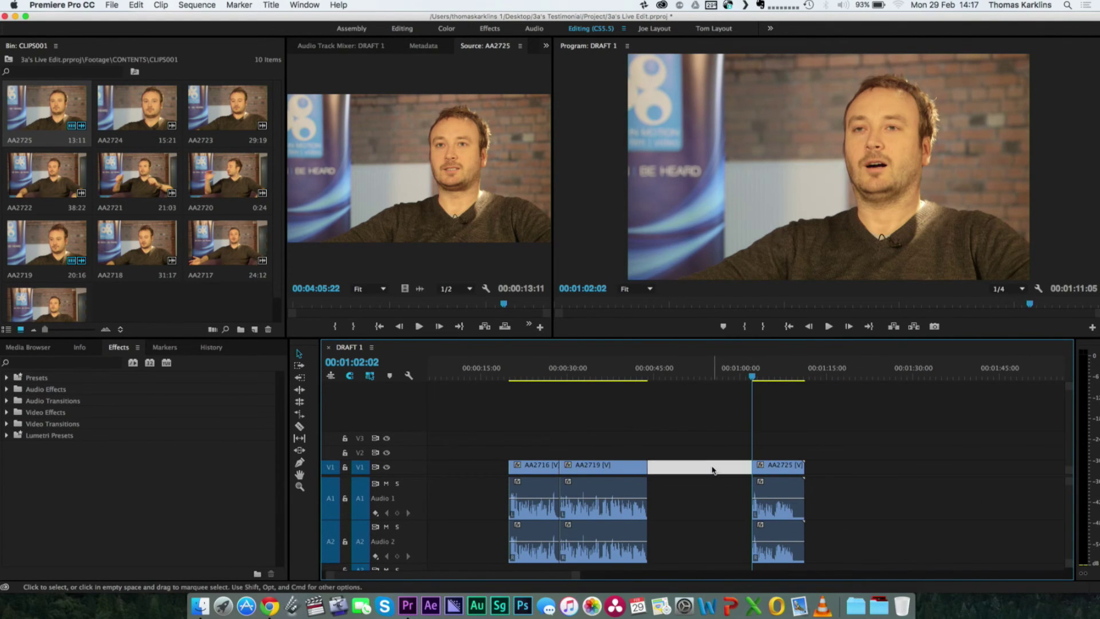
{"action": "key", "text": "Delete"}
{"action": "mouse_move", "coordinate": [643, 376]}
{"action": "left_mouse_down"}
{"action": "mouse_move", "coordinate": [657, 380]}
{"action": "mouse_move", "coordinate": [640, 378]}
{"action": "mouse_move", "coordinate": [646, 390]}
{"action": "left_mouse_up"}
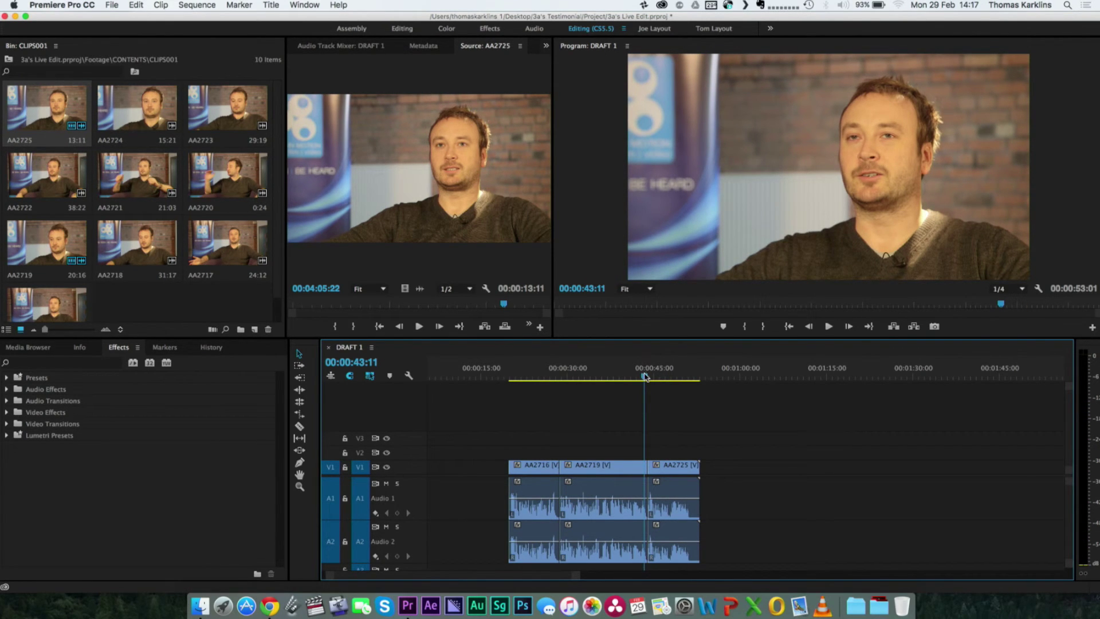
{"action": "left_click_drag", "start_coordinate": [645, 377], "coordinate": [642, 379]}
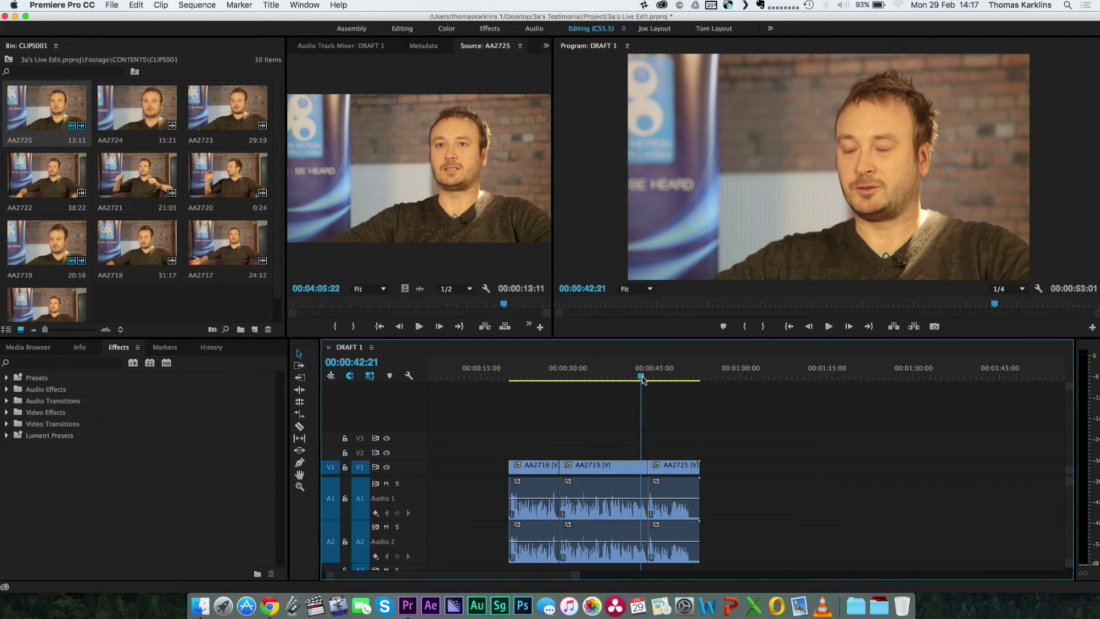
{"action": "key", "text": "space"}
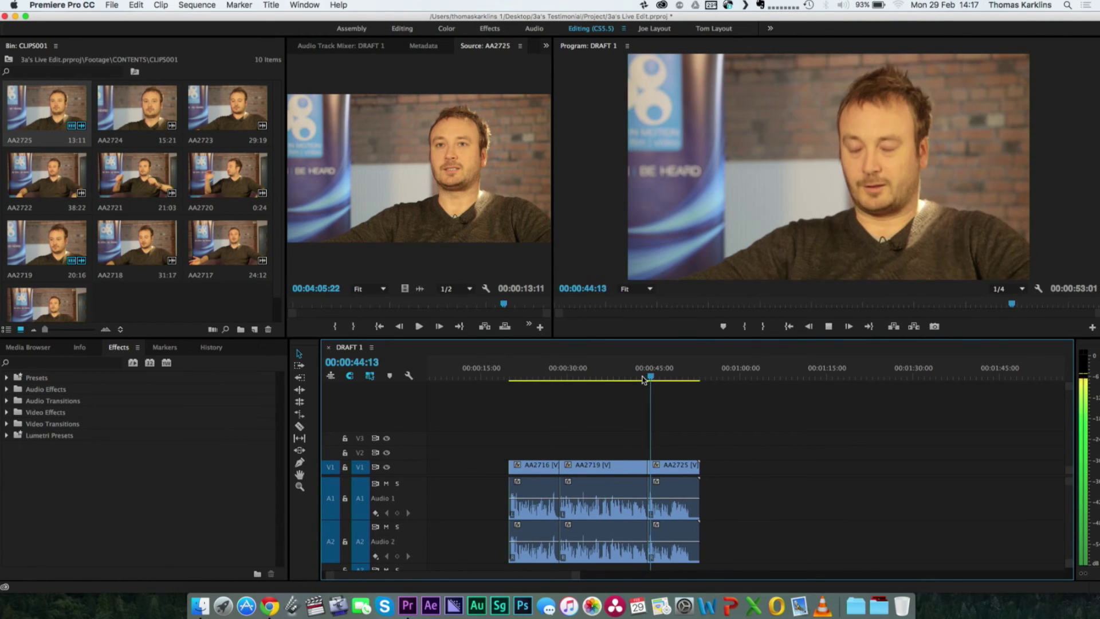
{"action": "key", "text": "space"}
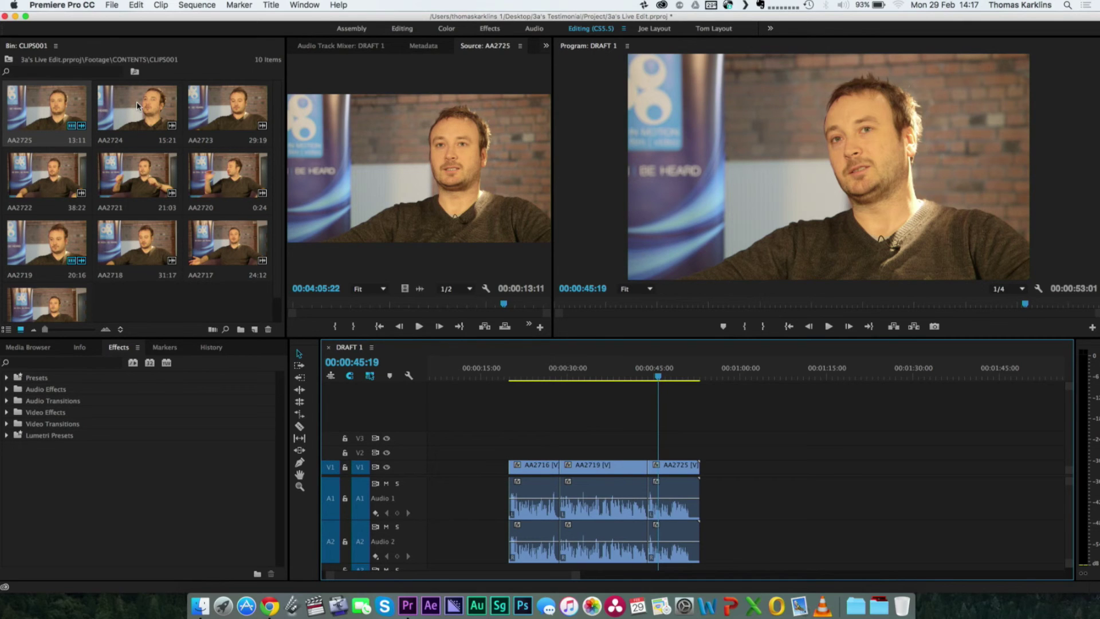
Step: Show AA2725's Effect Controls and expand its Motion properties
{"action": "double_click", "coordinate": [684, 468]}
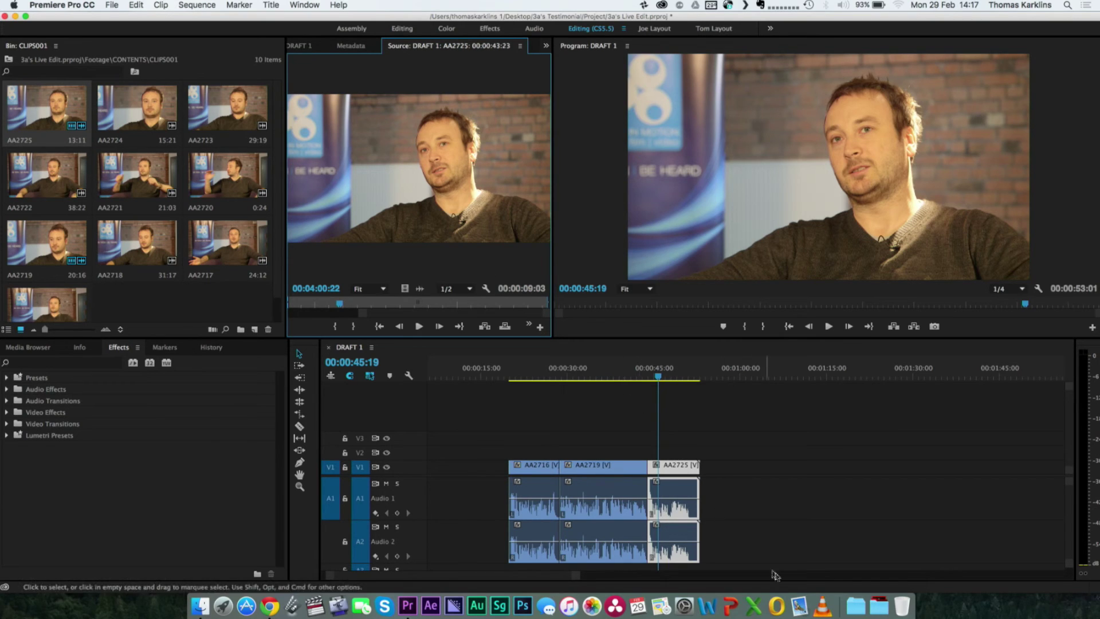
{"action": "left_click", "coordinate": [683, 468]}
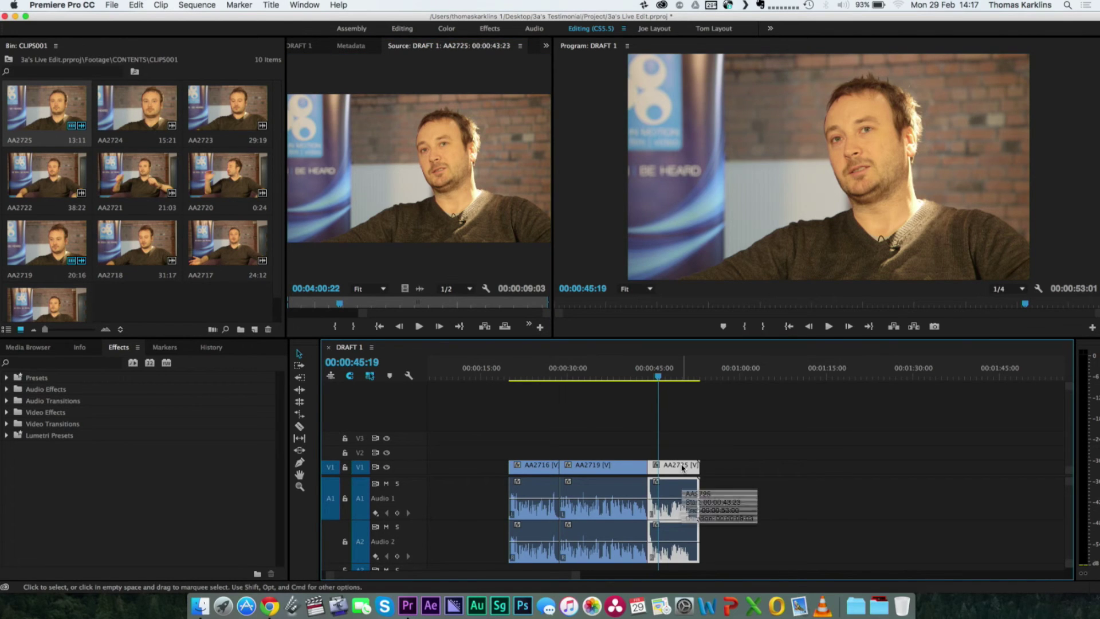
{"action": "key", "text": "shift+2"}
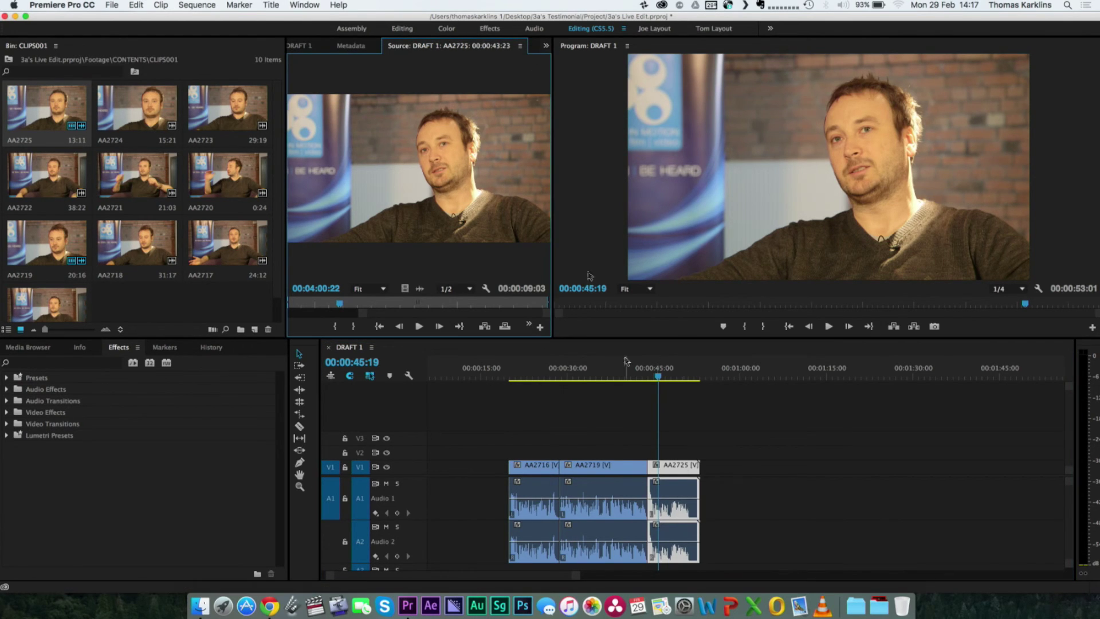
{"action": "left_click", "coordinate": [546, 46]}
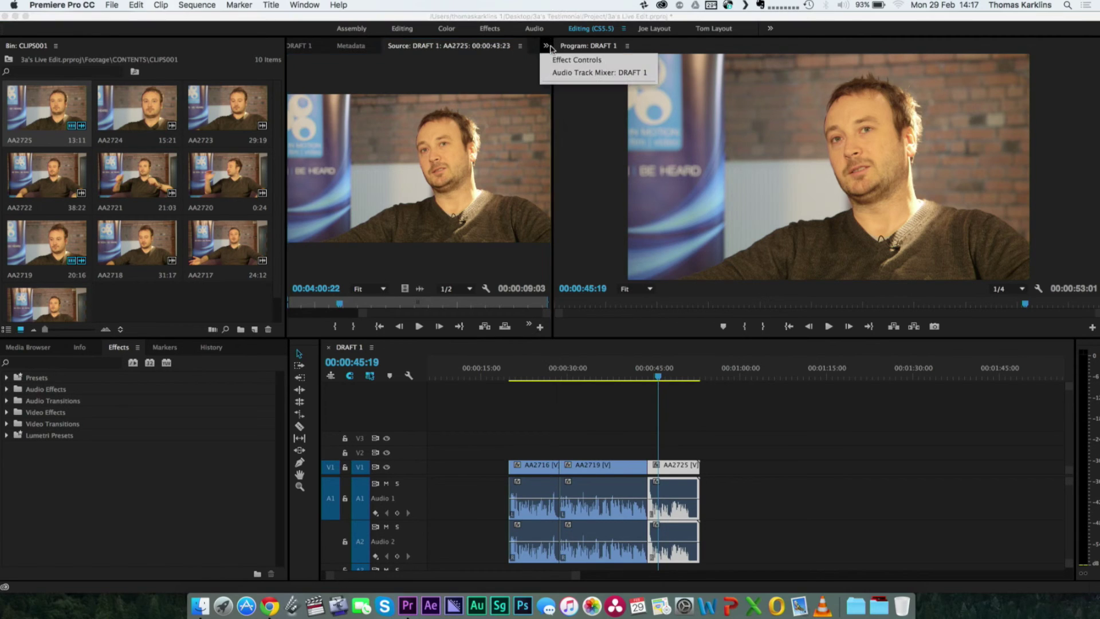
{"action": "left_click", "coordinate": [556, 59]}
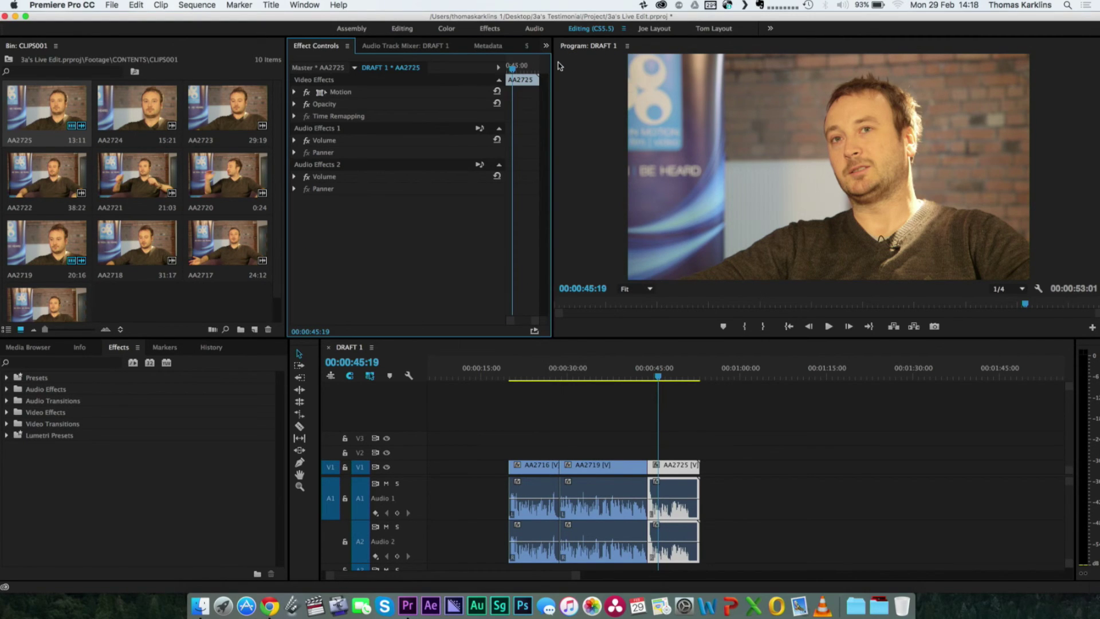
{"action": "left_click", "coordinate": [293, 92]}
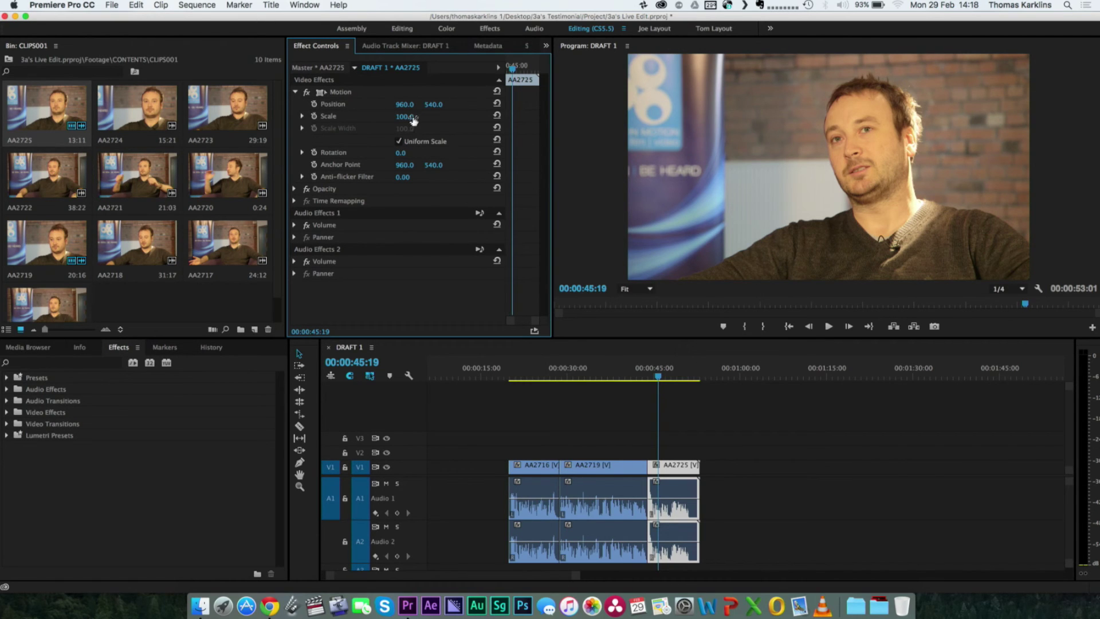
Step: Scale AA2725 up to 121 and play back the punched-in section from about 00:00:39
{"action": "left_click_drag", "start_coordinate": [404, 116], "coordinate": [454, 109]}
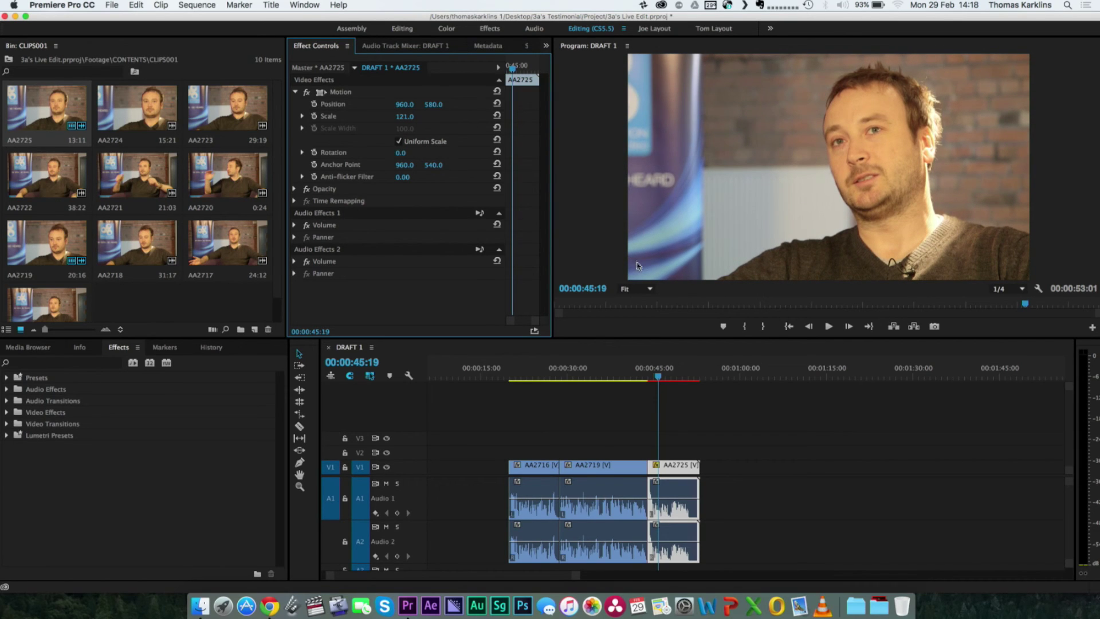
{"action": "left_click", "coordinate": [619, 369]}
{"action": "key", "text": "space"}
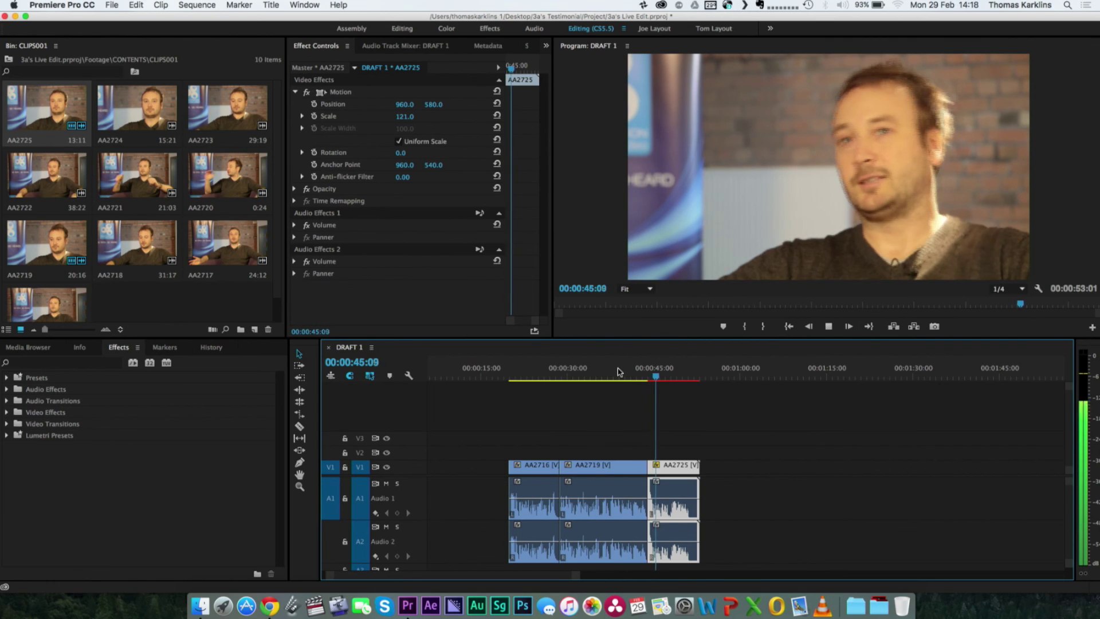
{"action": "key", "text": "space"}
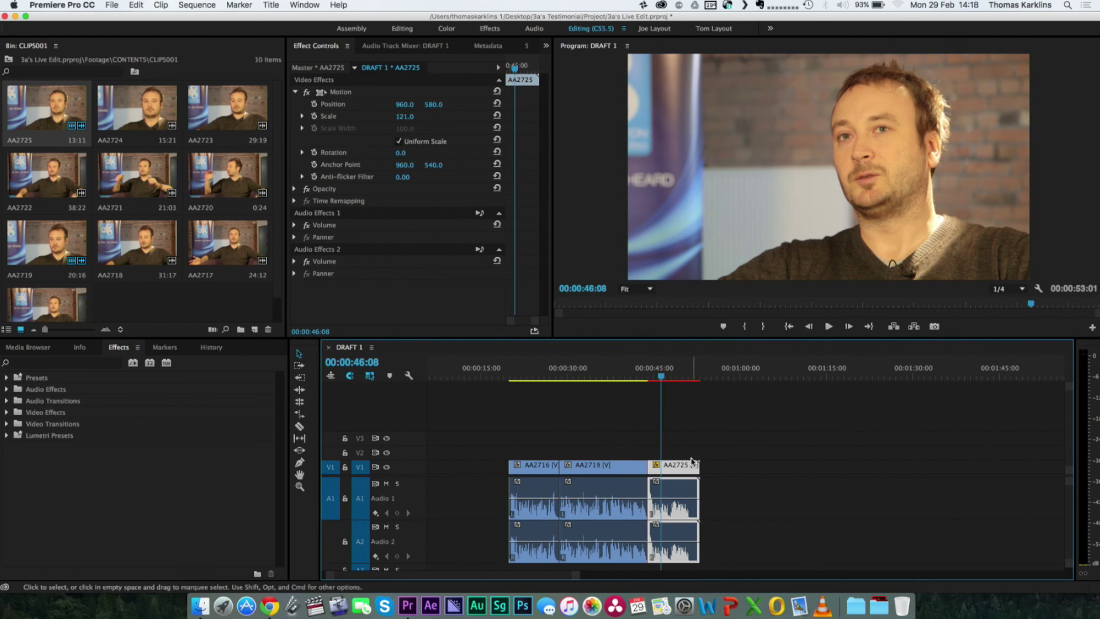
Step: Increase AA2725's scale to 141 at position 960, 648 and review the tighter framing
{"action": "left_click_drag", "start_coordinate": [405, 117], "coordinate": [492, 105]}
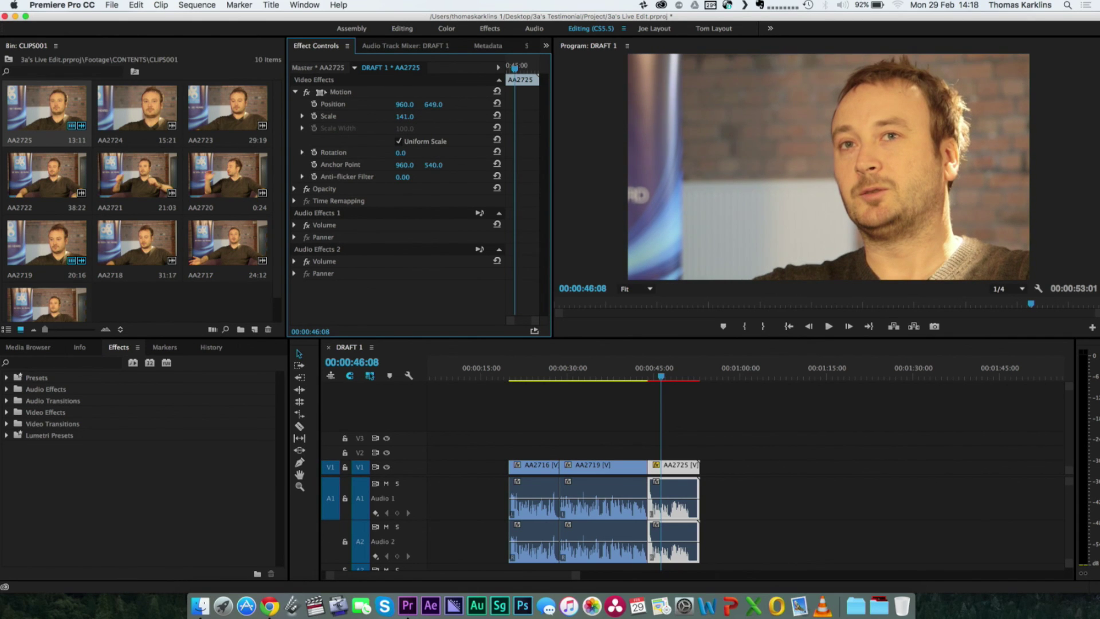
{"action": "left_click", "coordinate": [626, 374]}
{"action": "key", "text": "space"}
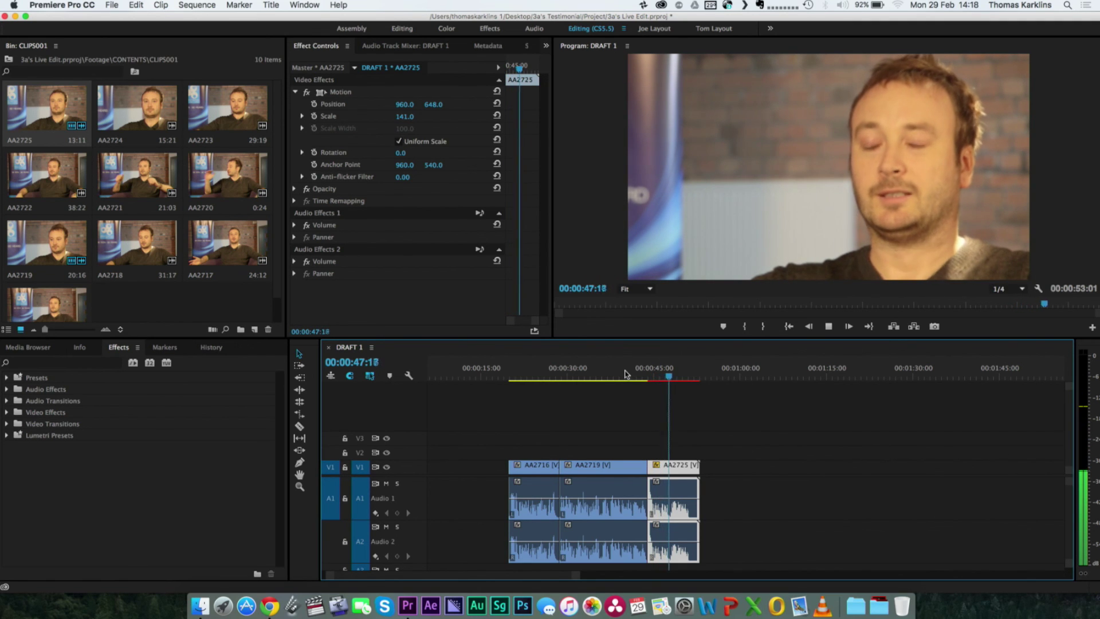
{"action": "key", "text": "space"}
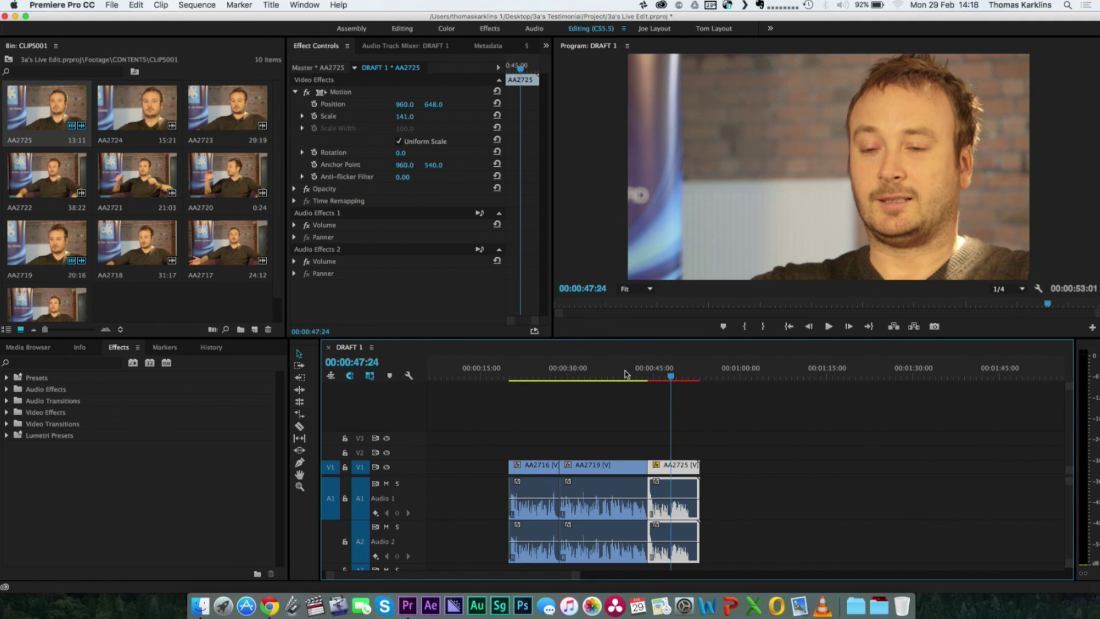